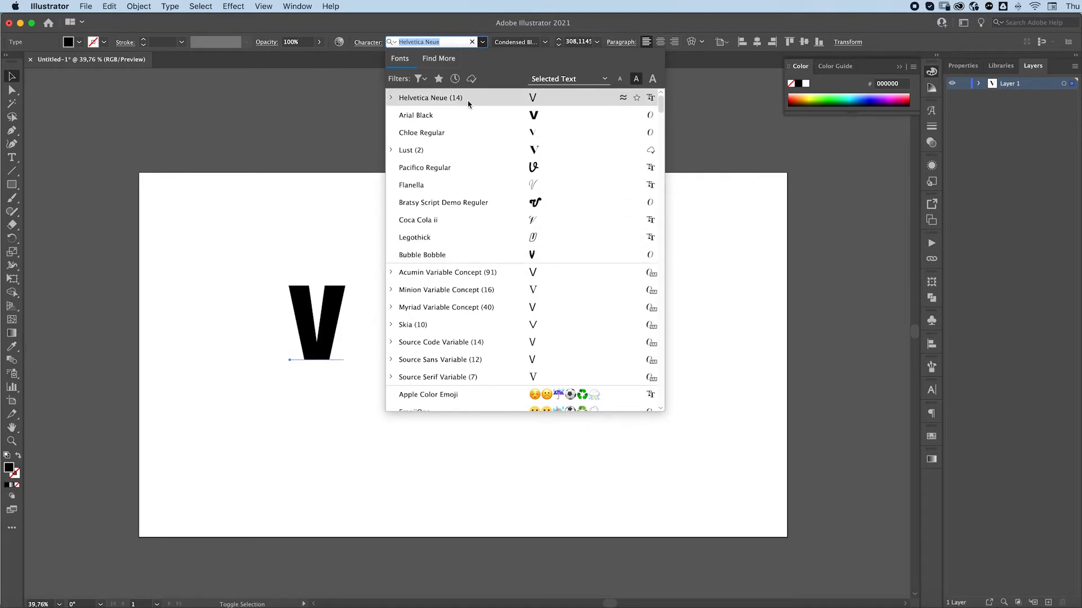
Change the V's font to Carina Pro Black.
{"action": "scroll", "coordinate": [490, 302], "scroll_direction": "down", "scroll_amount": 5}
{"action": "scroll", "coordinate": [490, 302], "scroll_direction": "up", "scroll_amount": 5}
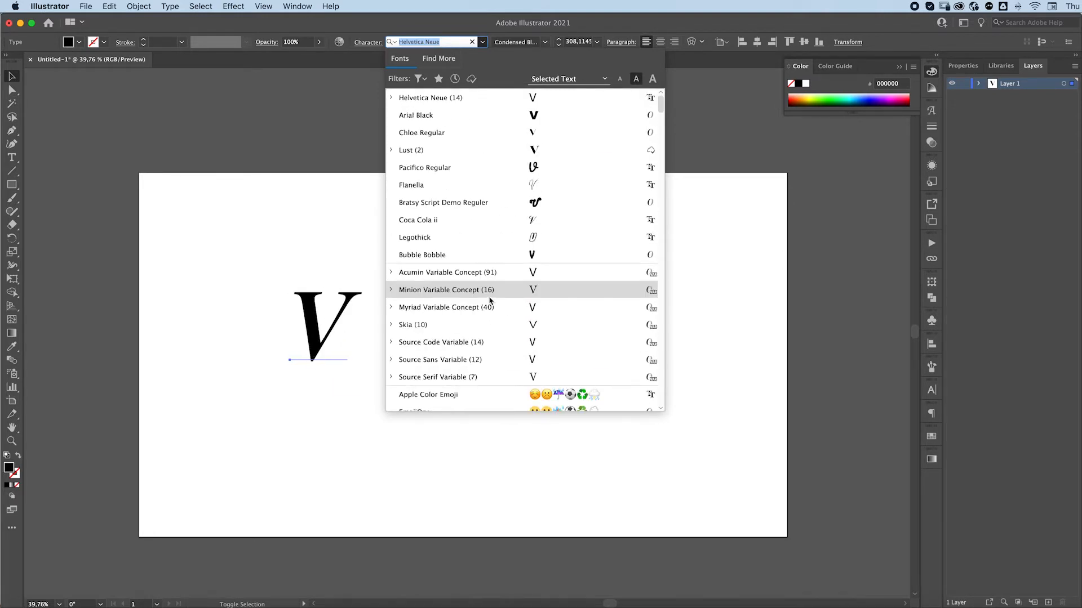
{"action": "scroll", "coordinate": [489, 302], "scroll_direction": "down", "scroll_amount": 10}
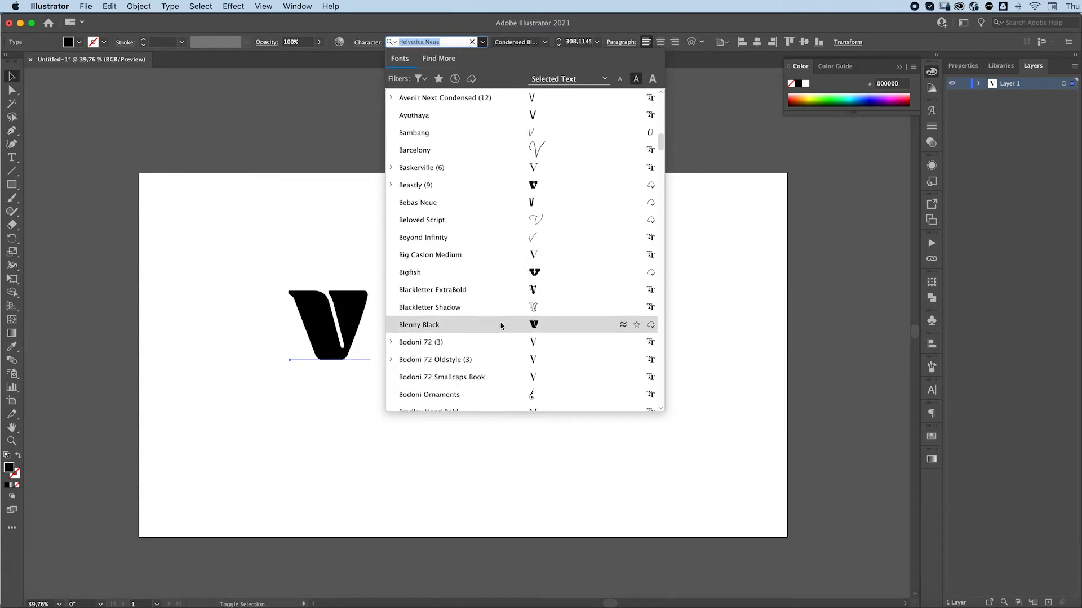
{"action": "scroll", "coordinate": [501, 325], "scroll_direction": "down", "scroll_amount": 6}
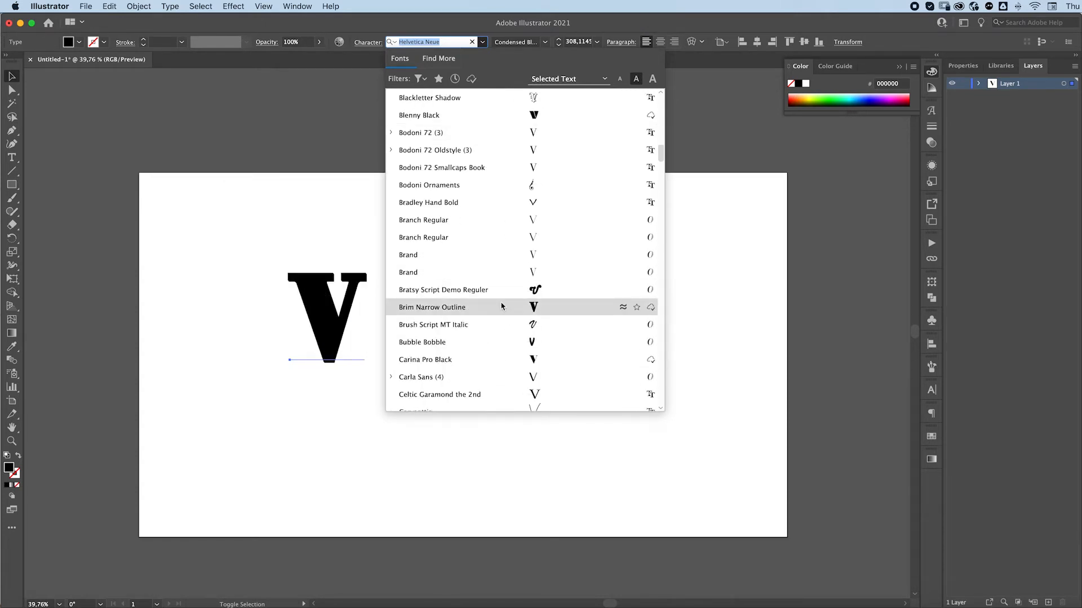
{"action": "left_click", "coordinate": [498, 361]}
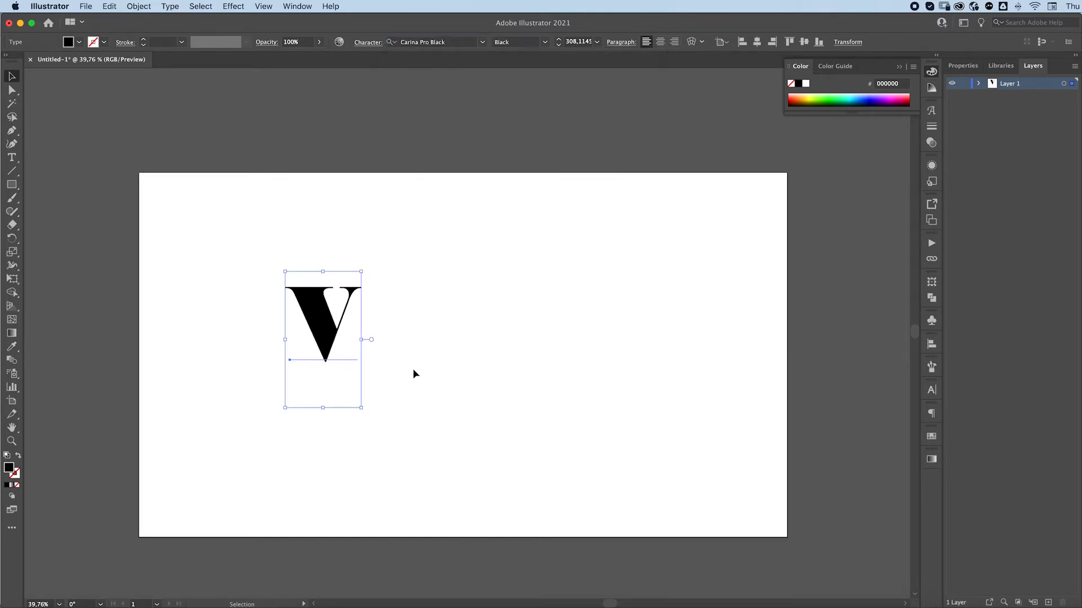
Move the V near the artboard's upper edge and place two copies below it in an evenly spaced column.
{"action": "left_click_drag", "start_coordinate": [341, 343], "coordinate": [345, 330]}
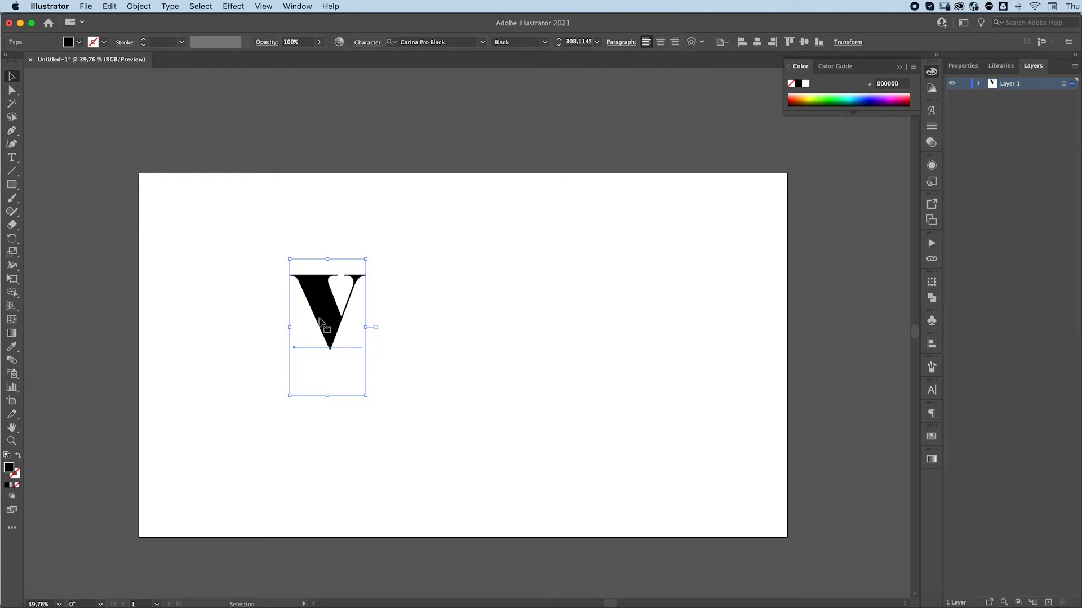
{"action": "left_click_drag", "start_coordinate": [319, 321], "coordinate": [329, 247]}
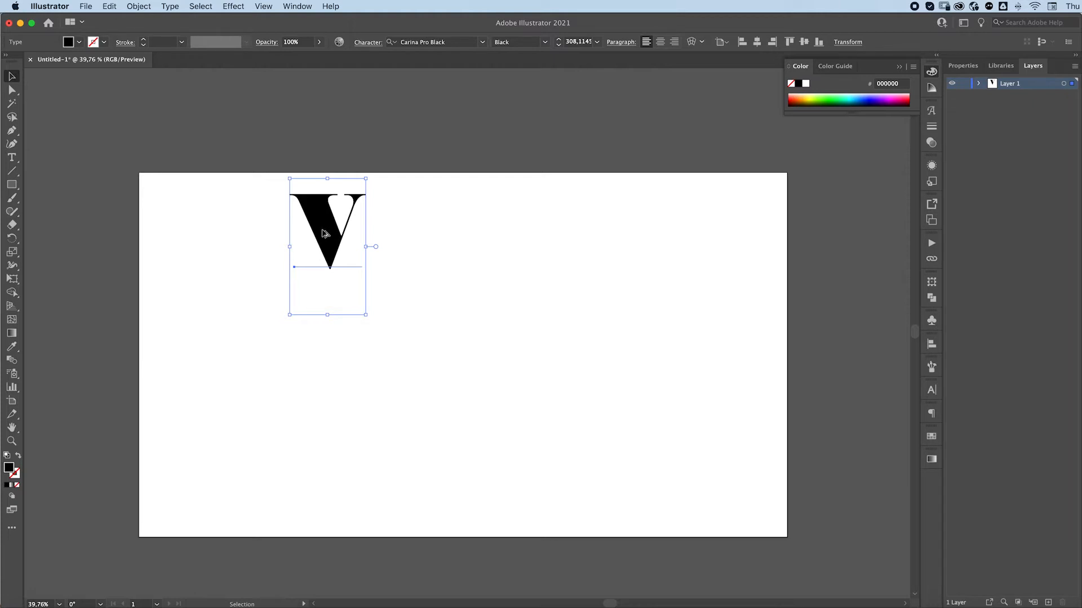
{"action": "left_click_drag", "start_coordinate": [324, 233], "coordinate": [313, 453]}
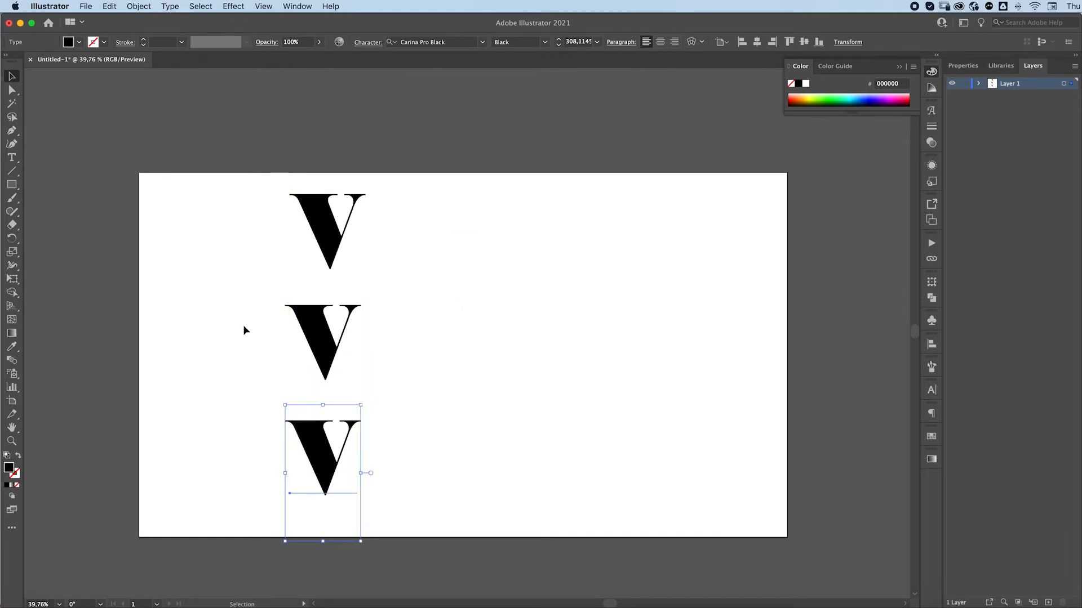
{"action": "left_click_drag", "start_coordinate": [329, 342], "coordinate": [330, 347]}
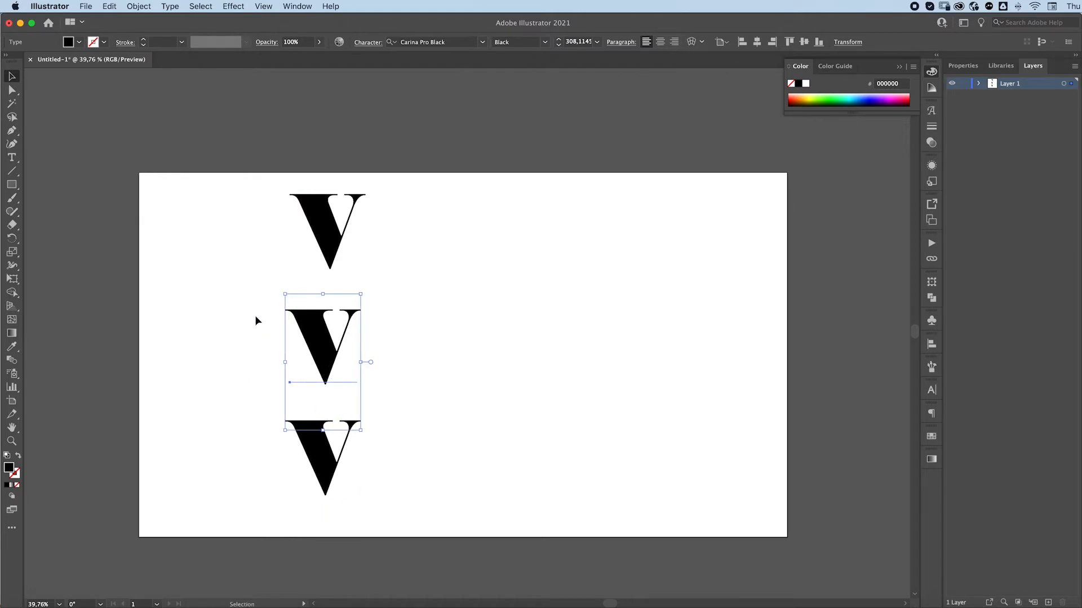
Fill the middle V with white, ffffff.
{"action": "double_click", "coordinate": [9, 469]}
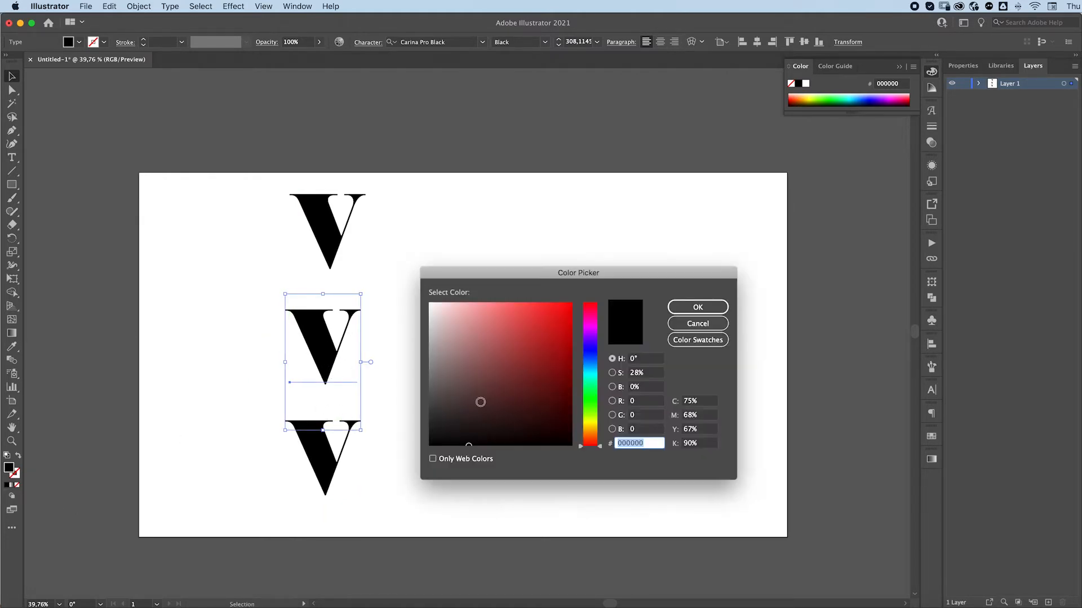
{"action": "type", "text": "ffffff"}
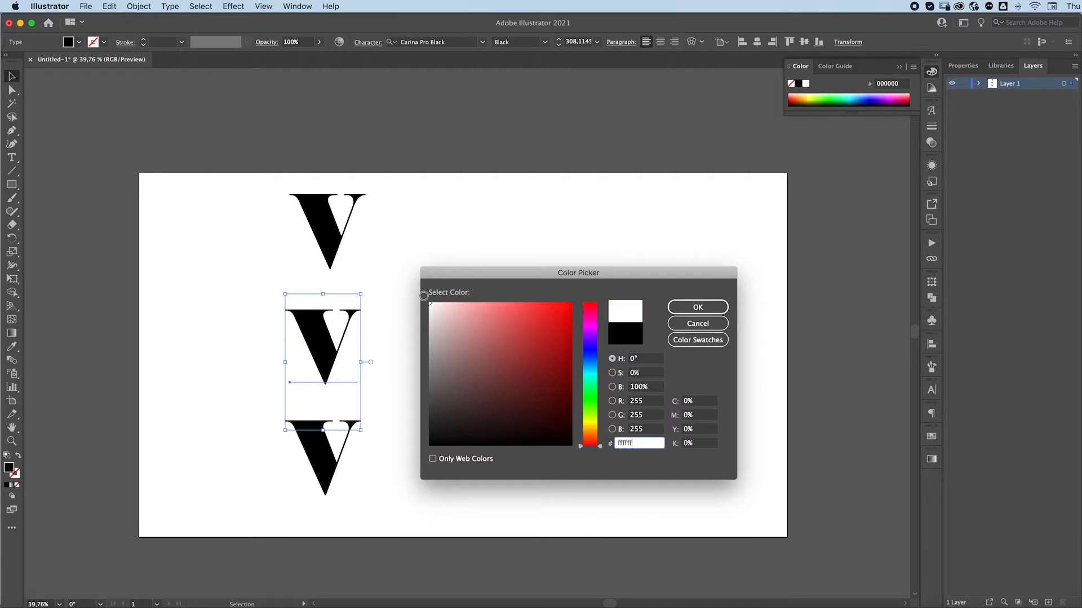
{"action": "left_click", "coordinate": [697, 309]}
Fill the lowest V with bright blue, 0c7ce2.
{"action": "left_click_drag", "start_coordinate": [337, 371], "coordinate": [337, 481]}
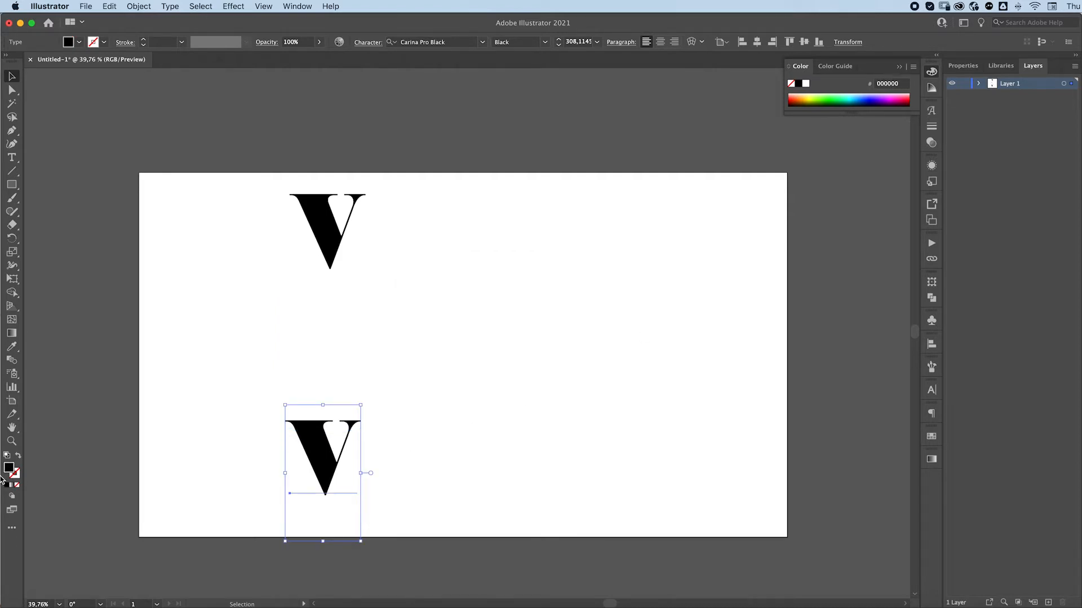
{"action": "double_click", "coordinate": [10, 470]}
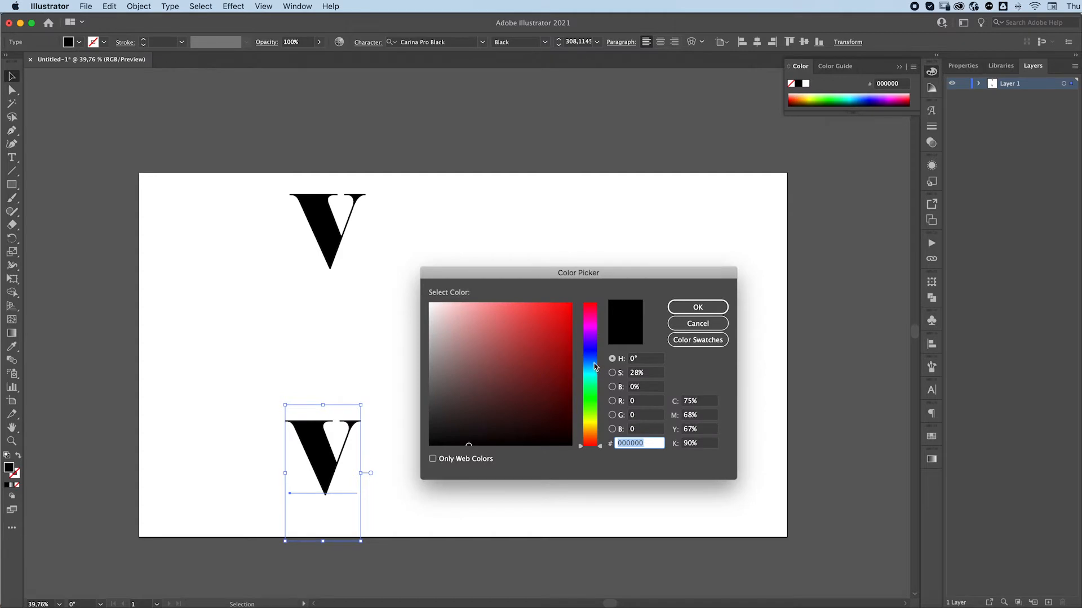
{"action": "type", "text": "3449ad"}
{"action": "mouse_move", "coordinate": [524, 343]}
{"action": "left_mouse_down"}
{"action": "mouse_move", "coordinate": [546, 308]}
{"action": "mouse_move", "coordinate": [565, 319]}
{"action": "left_mouse_up"}
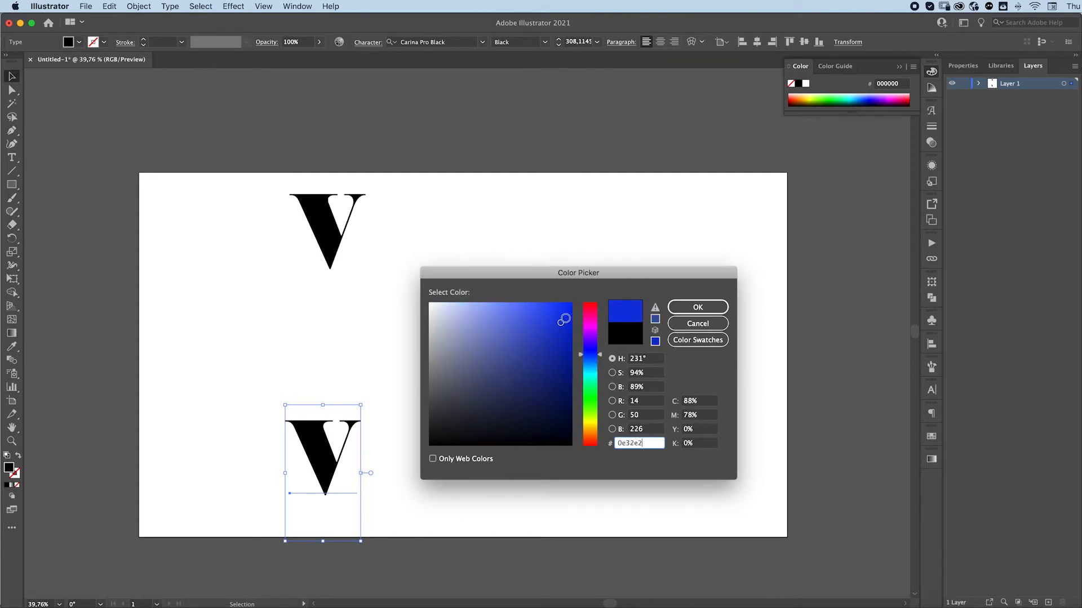
{"action": "left_click_drag", "start_coordinate": [593, 357], "coordinate": [593, 366]}
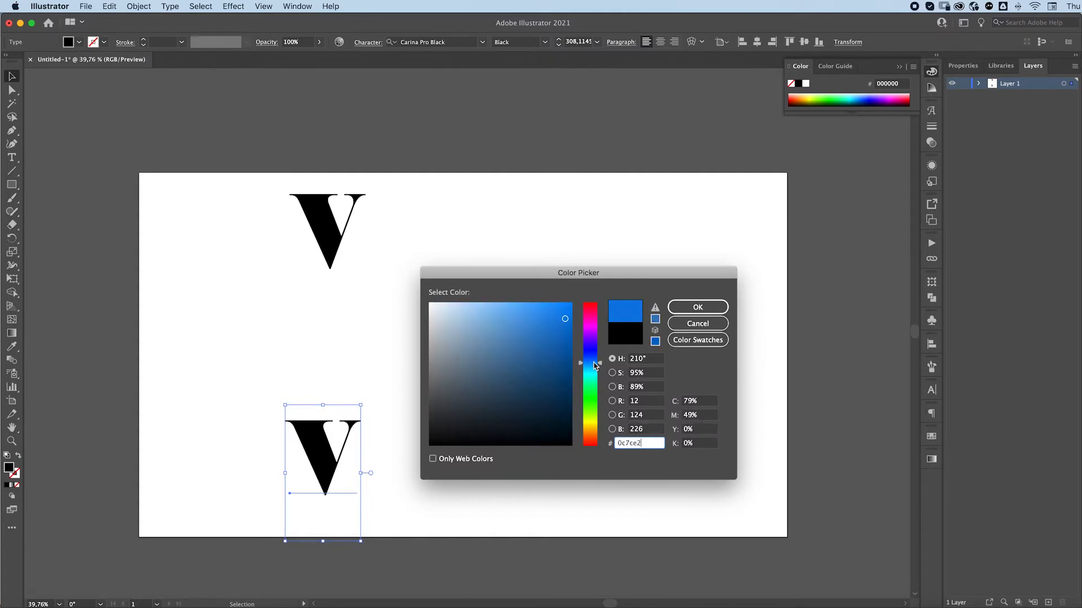
{"action": "left_click", "coordinate": [697, 307]}
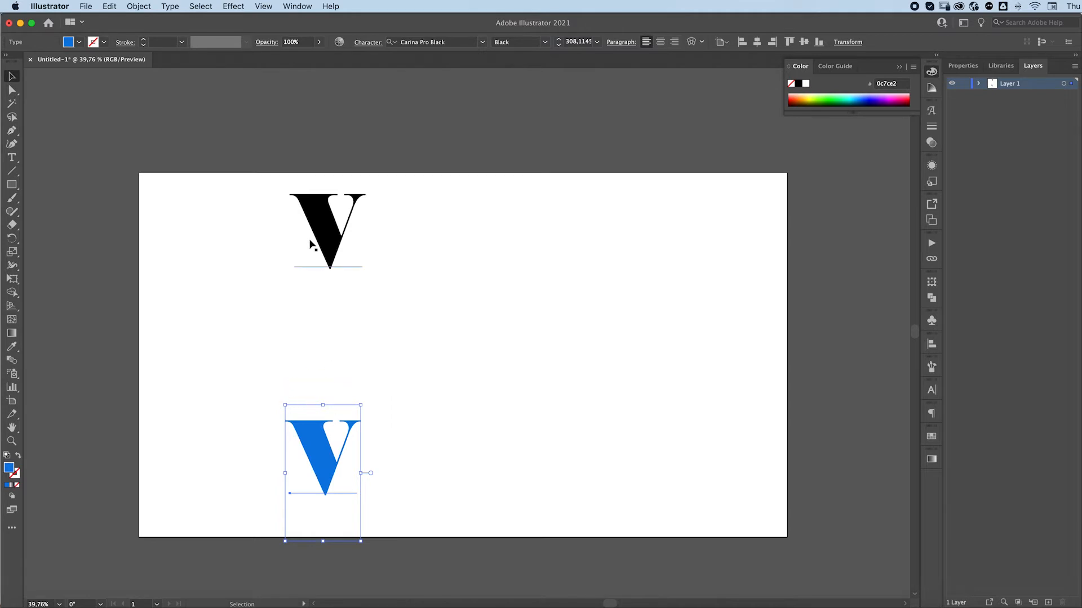
Move the black V straight up above the artboard and raise the white V toward the artboard's upper edge.
{"action": "left_click_drag", "start_coordinate": [332, 235], "coordinate": [332, 132]}
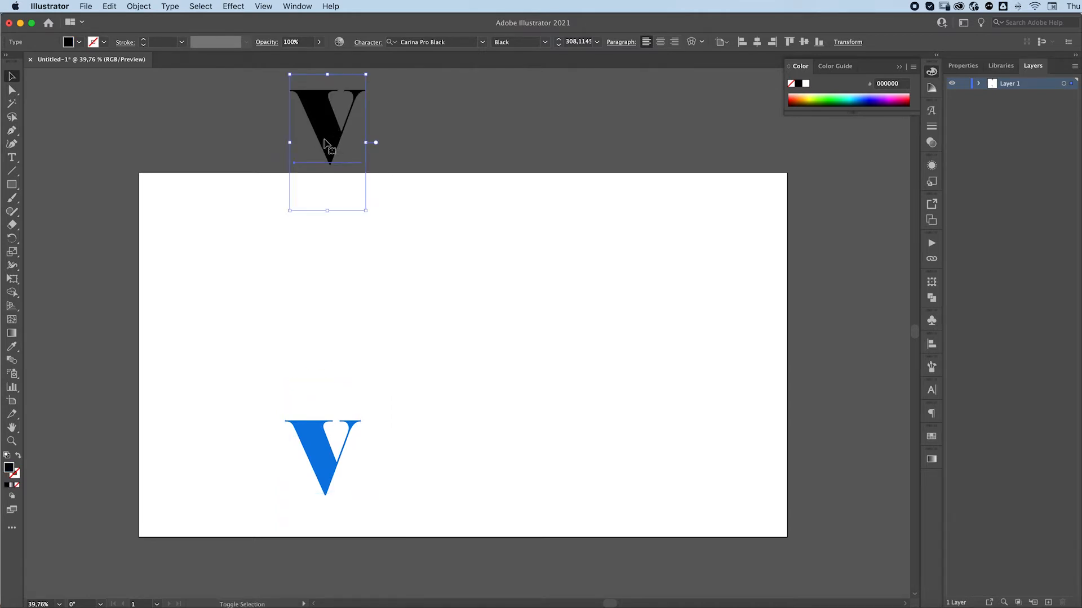
{"action": "left_click_drag", "start_coordinate": [333, 370], "coordinate": [332, 225]}
Apply a 3D Rotate effect with the Isometric Top position to all three V letters.
{"action": "left_click_drag", "start_coordinate": [233, 240], "coordinate": [397, 495]}
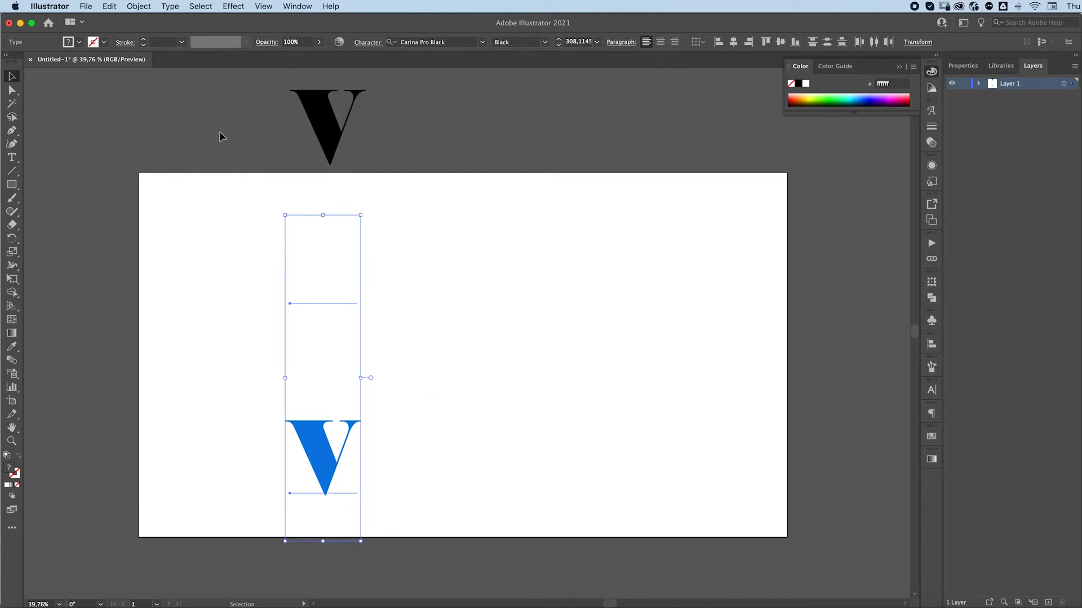
{"action": "left_click_drag", "start_coordinate": [227, 109], "coordinate": [382, 503]}
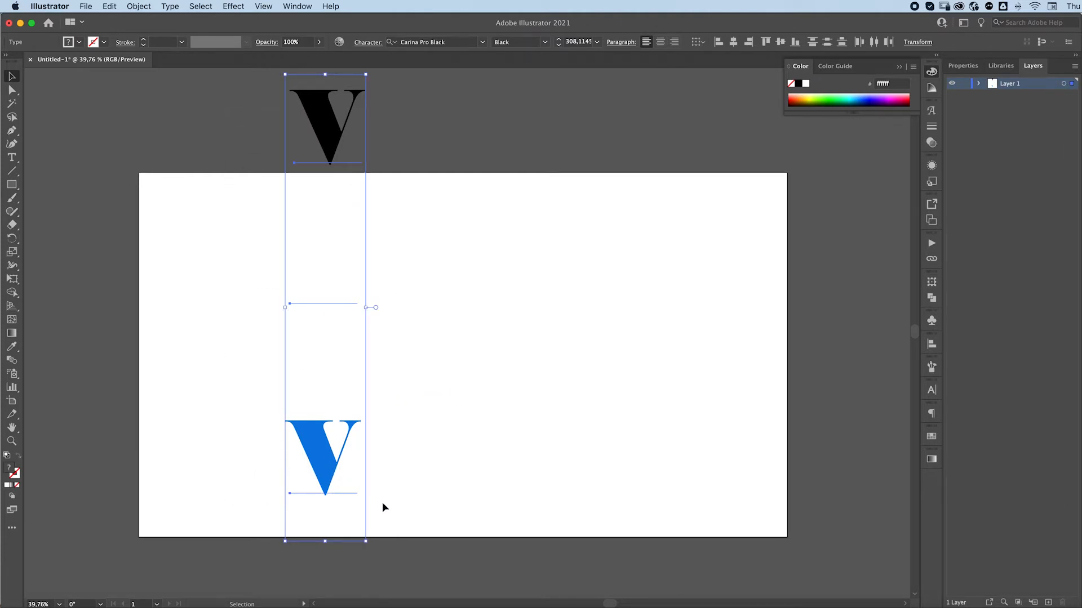
{"action": "left_click", "coordinate": [231, 7]}
{"action": "mouse_move", "coordinate": [265, 79]}
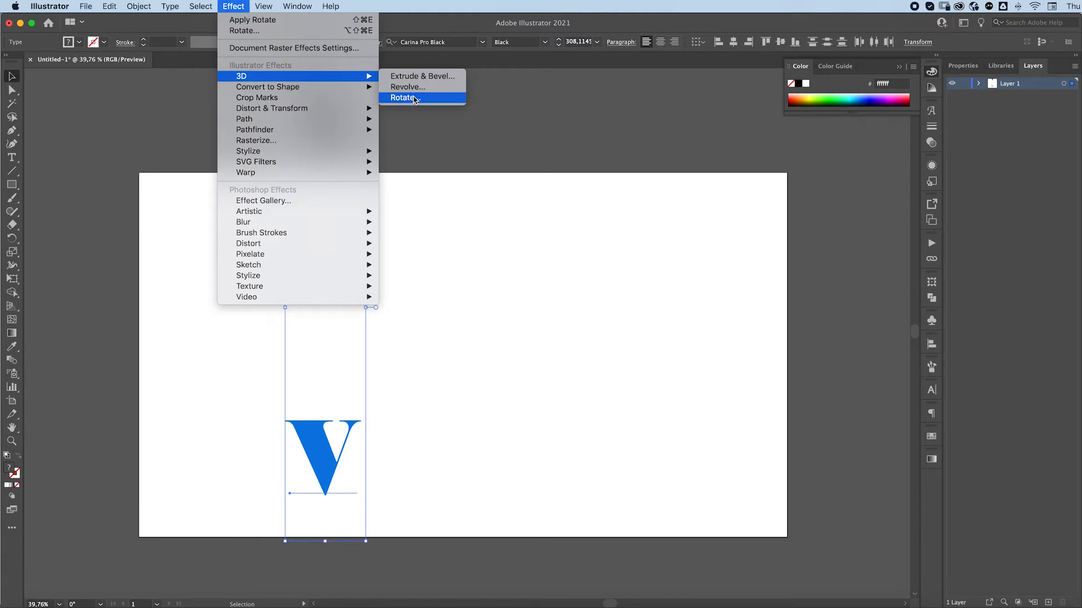
{"action": "left_click", "coordinate": [413, 99]}
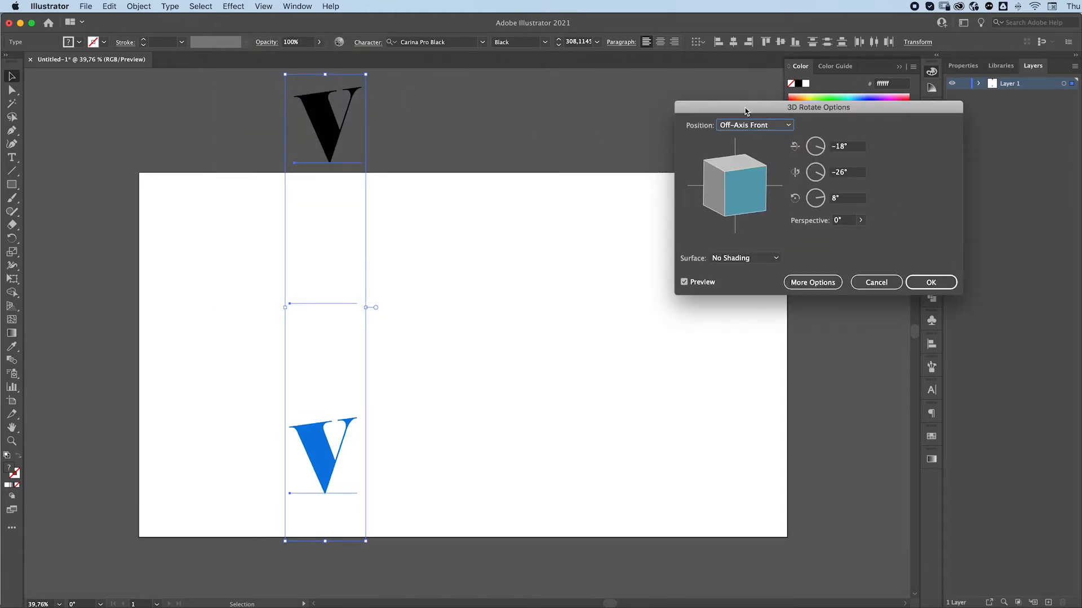
{"action": "left_click_drag", "start_coordinate": [745, 111], "coordinate": [552, 112]}
{"action": "left_click", "coordinate": [572, 128]}
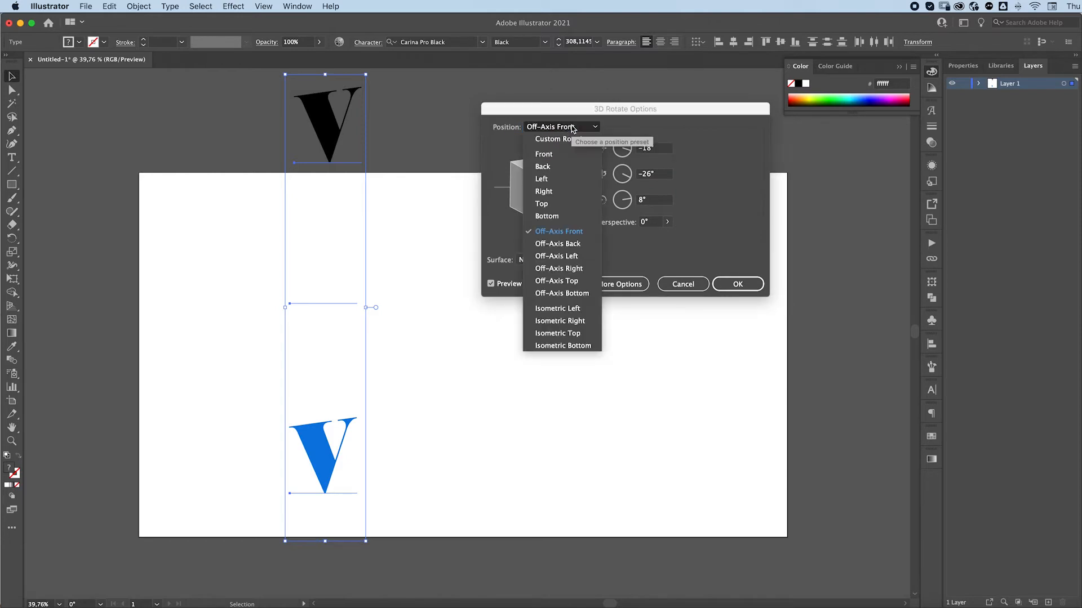
{"action": "left_click", "coordinate": [545, 333]}
{"action": "left_click", "coordinate": [738, 284]}
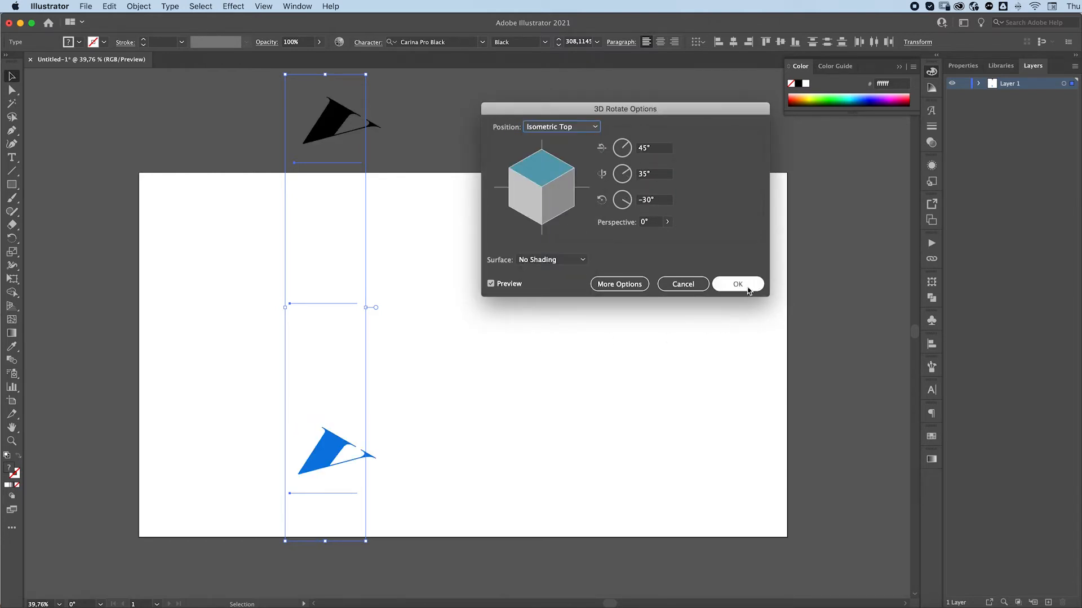
Make a blend between the white V and the blue V.
{"action": "left_click", "coordinate": [592, 349]}
{"action": "left_click_drag", "start_coordinate": [224, 235], "coordinate": [434, 476]}
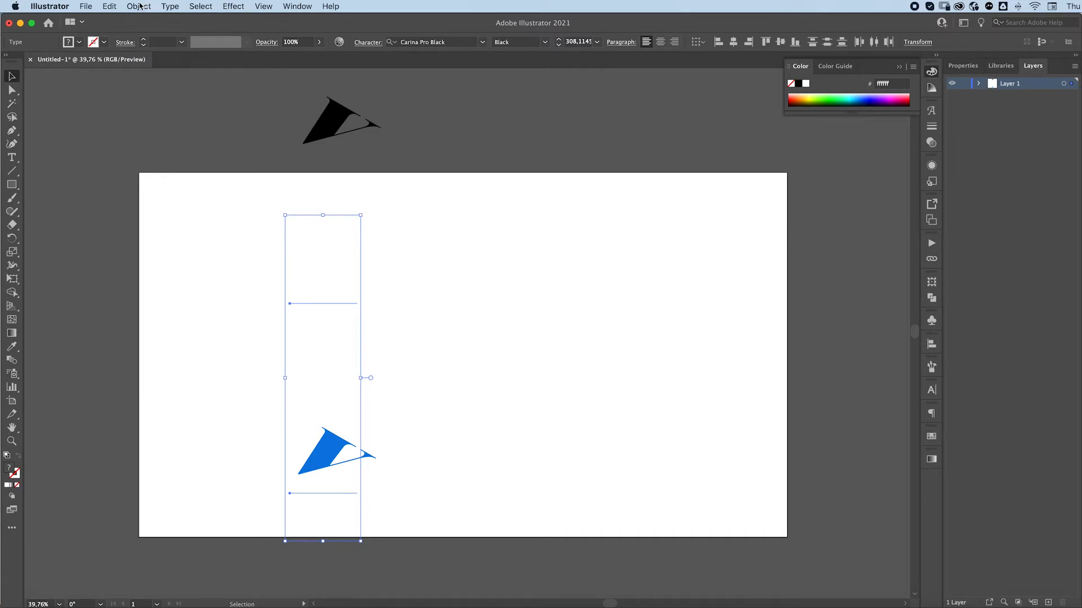
{"action": "left_click", "coordinate": [139, 7]}
{"action": "mouse_move", "coordinate": [200, 299]}
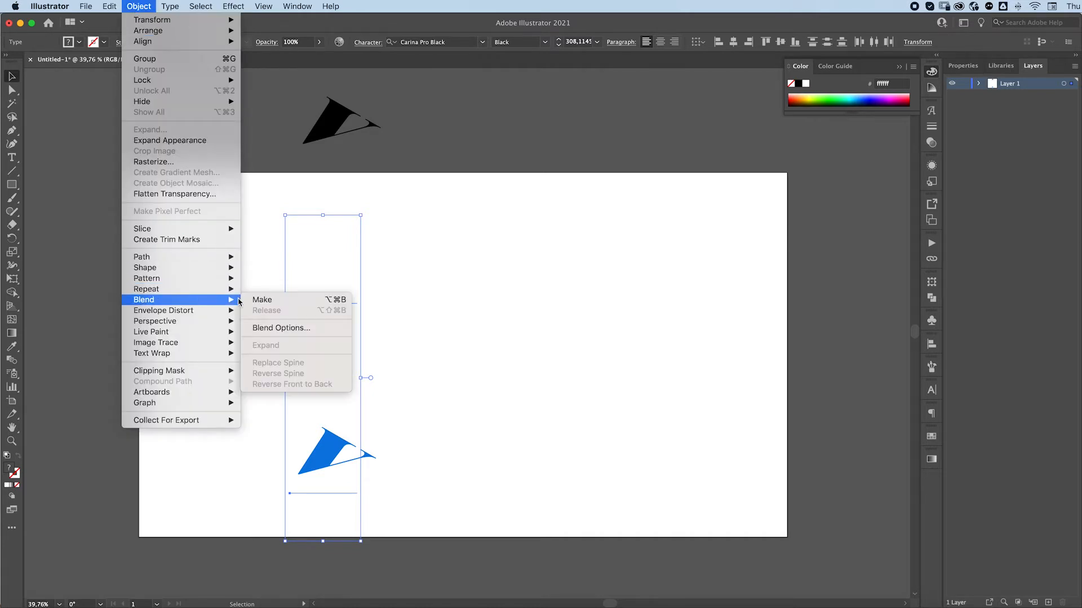
{"action": "left_click", "coordinate": [261, 301]}
Set the blend's spacing to Specified Steps with 200 steps.
{"action": "left_click", "coordinate": [141, 6]}
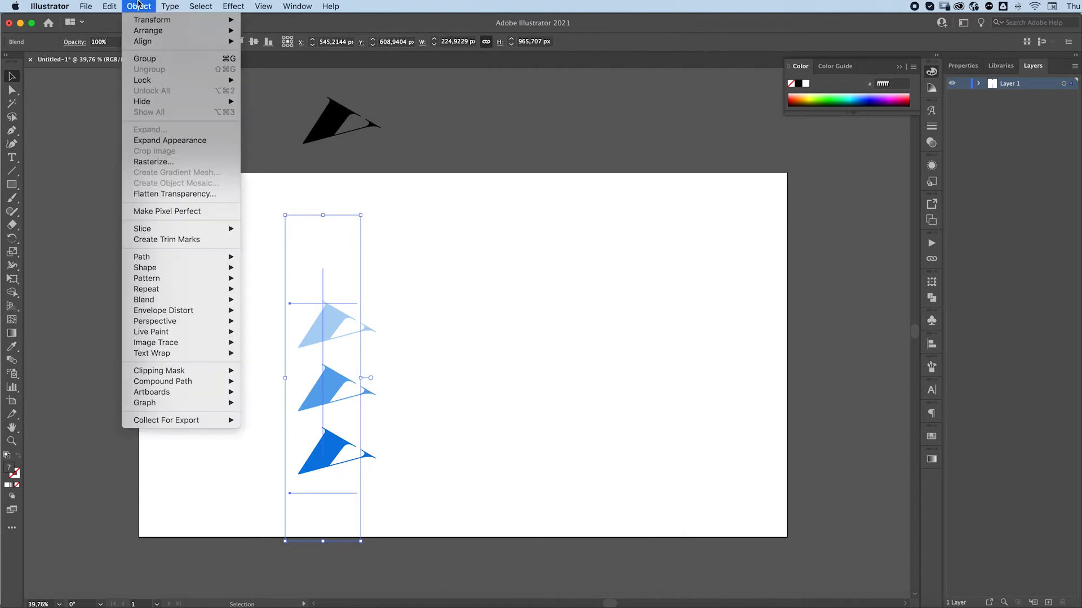
{"action": "mouse_move", "coordinate": [169, 299]}
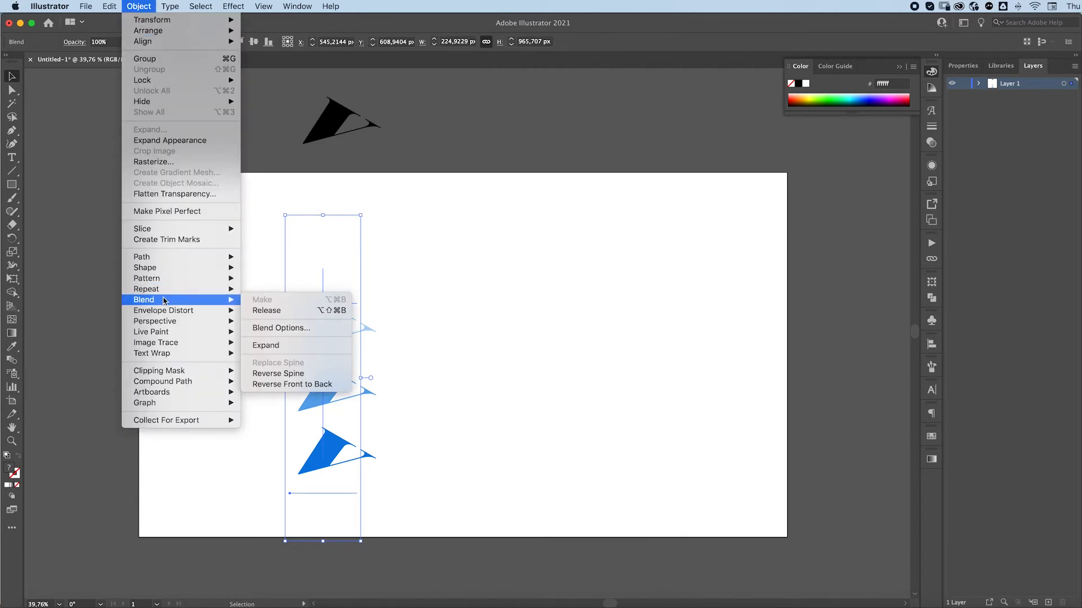
{"action": "left_click", "coordinate": [268, 327]}
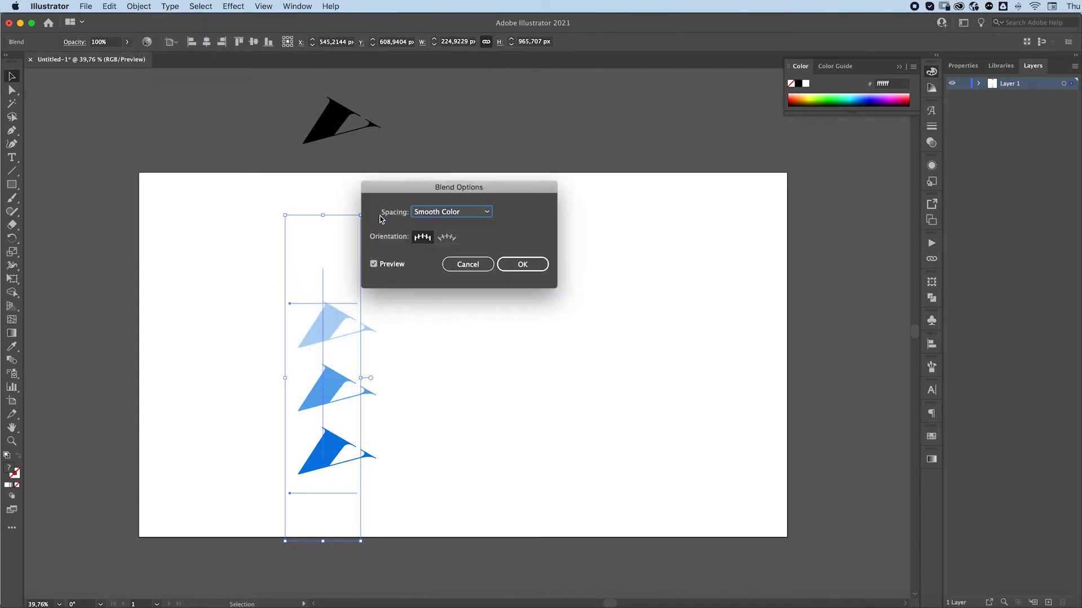
{"action": "left_click", "coordinate": [467, 217]}
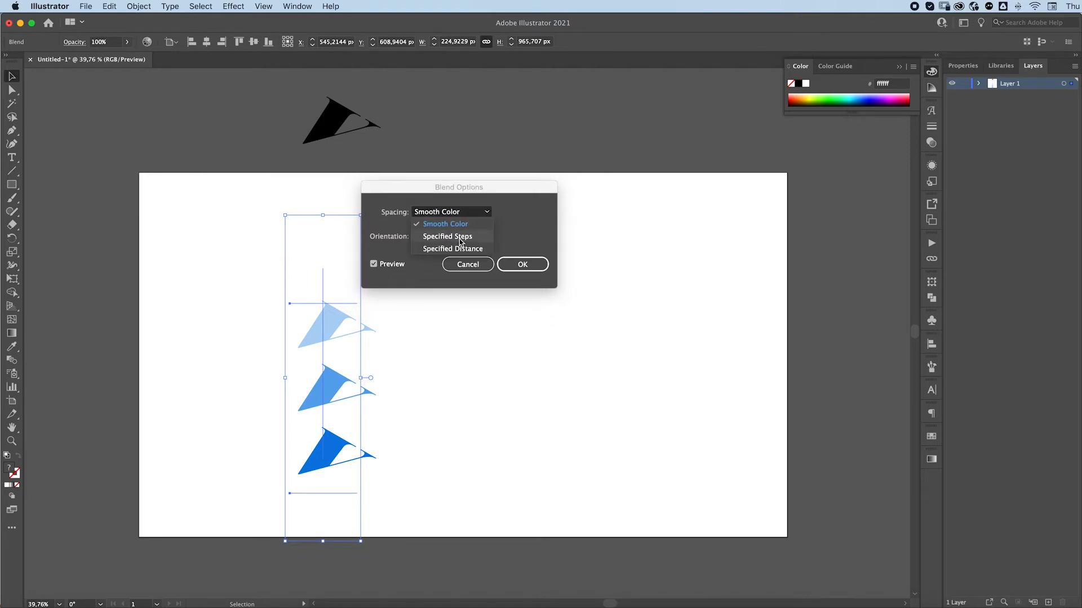
{"action": "left_click", "coordinate": [462, 232]}
{"action": "left_click_drag", "start_coordinate": [479, 187], "coordinate": [514, 207]}
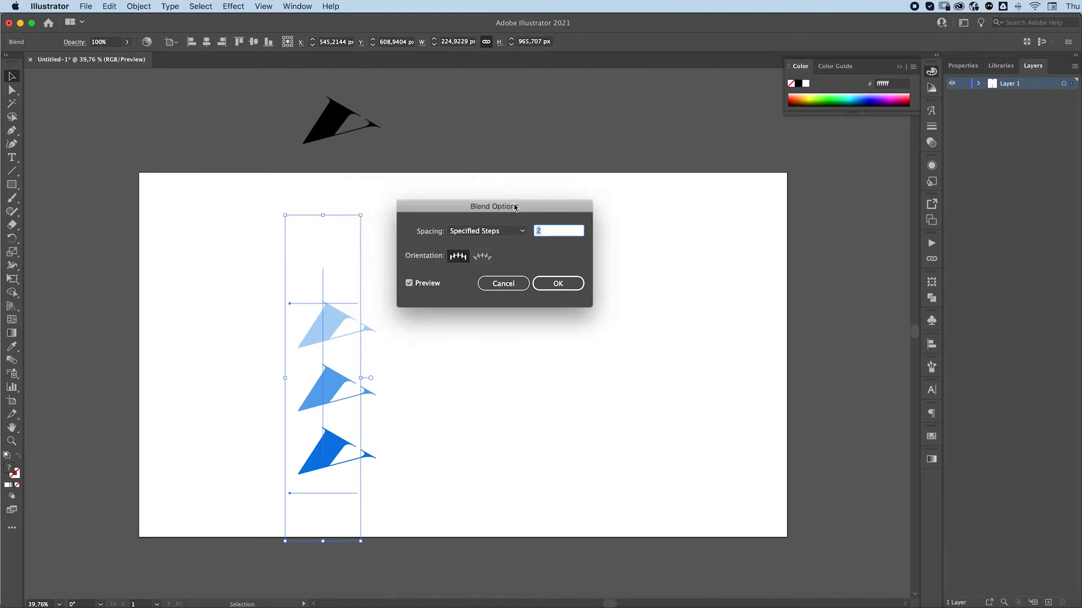
{"action": "type", "text": "70"}
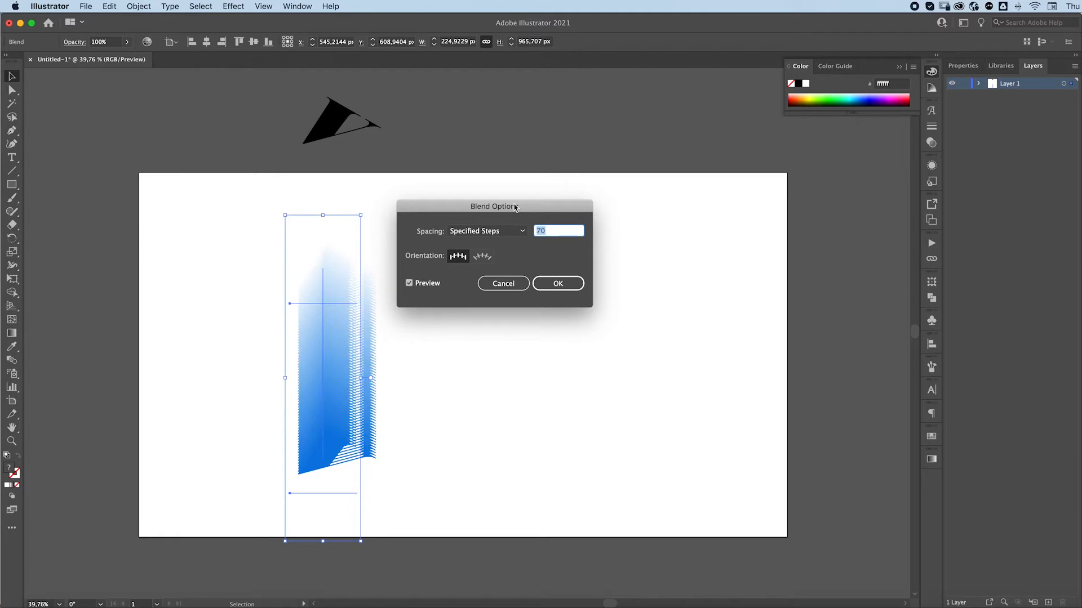
{"action": "key", "text": "shift+Up"}
{"action": "key", "text": "shift+Up"}
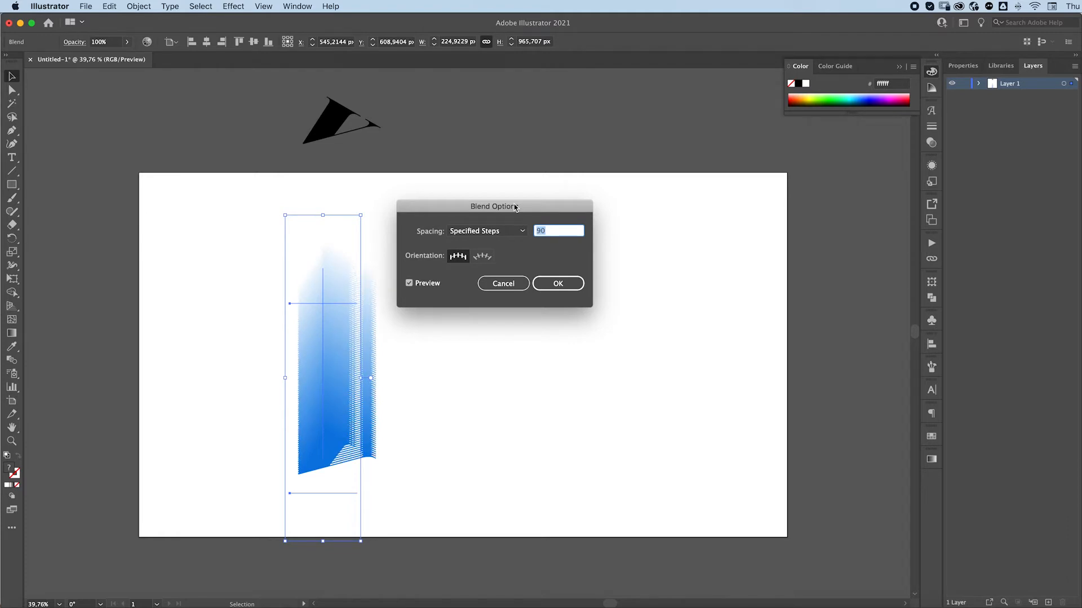
{"action": "type", "text": "200"}
{"action": "key", "text": "Tab"}
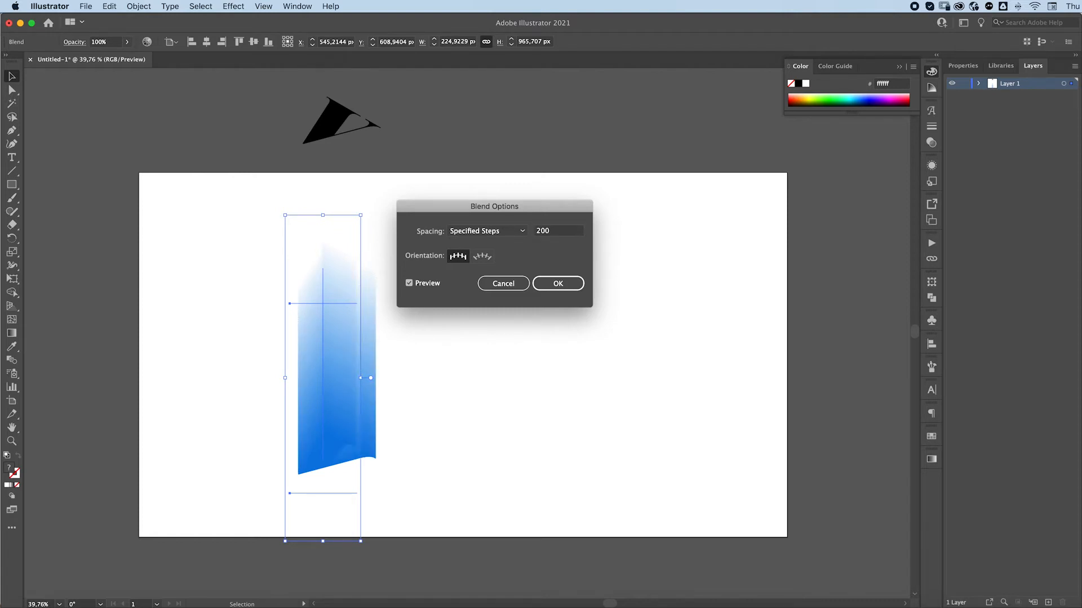
{"action": "key", "text": "Return"}
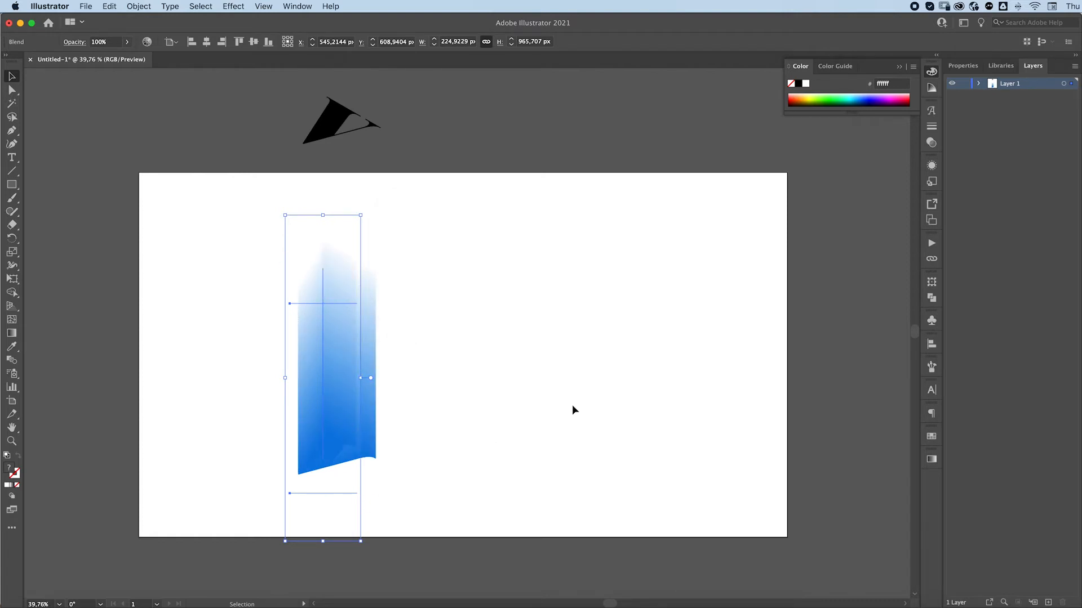
Move the blended V about 187 px to the left and 42 px down on the artboard.
{"action": "left_click_drag", "start_coordinate": [328, 357], "coordinate": [278, 372]}
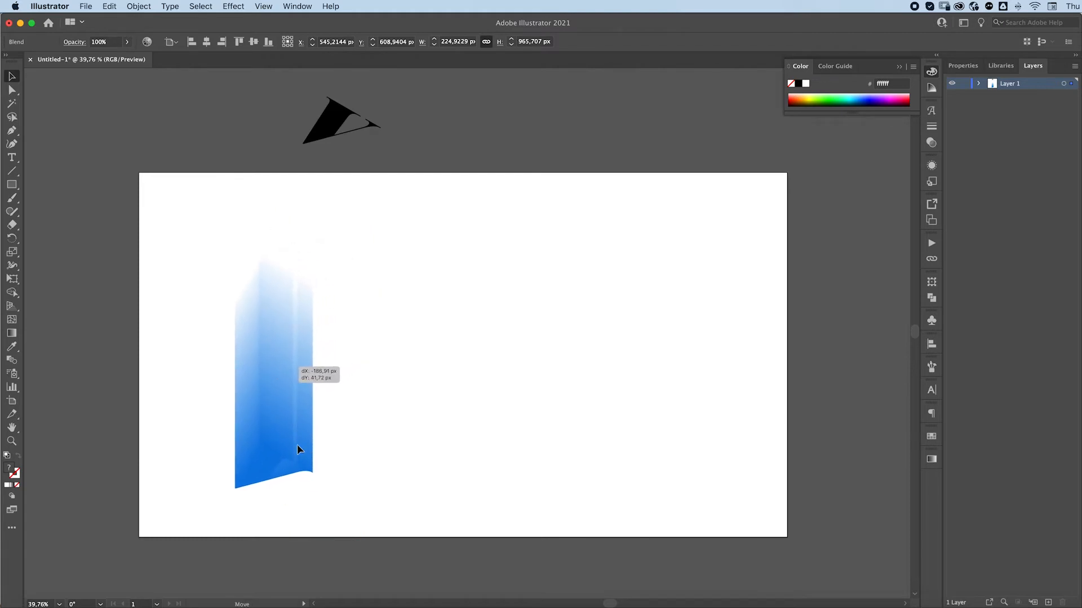
{"action": "left_click", "coordinate": [246, 479]}
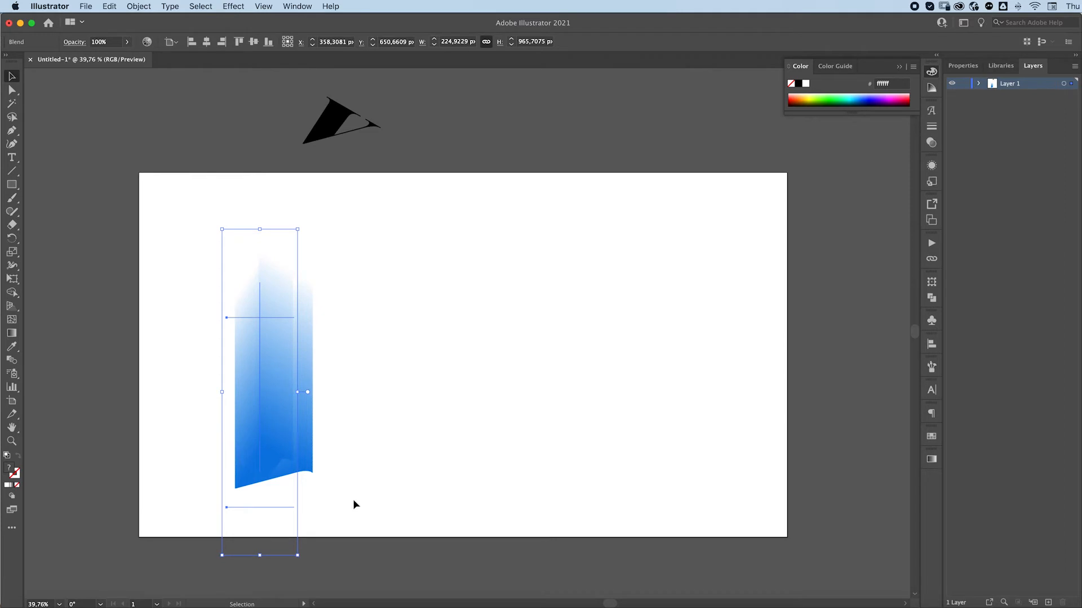
Send the blue V to the back of the stacking order inside the blend and exit isolation mode.
{"action": "double_click", "coordinate": [261, 474]}
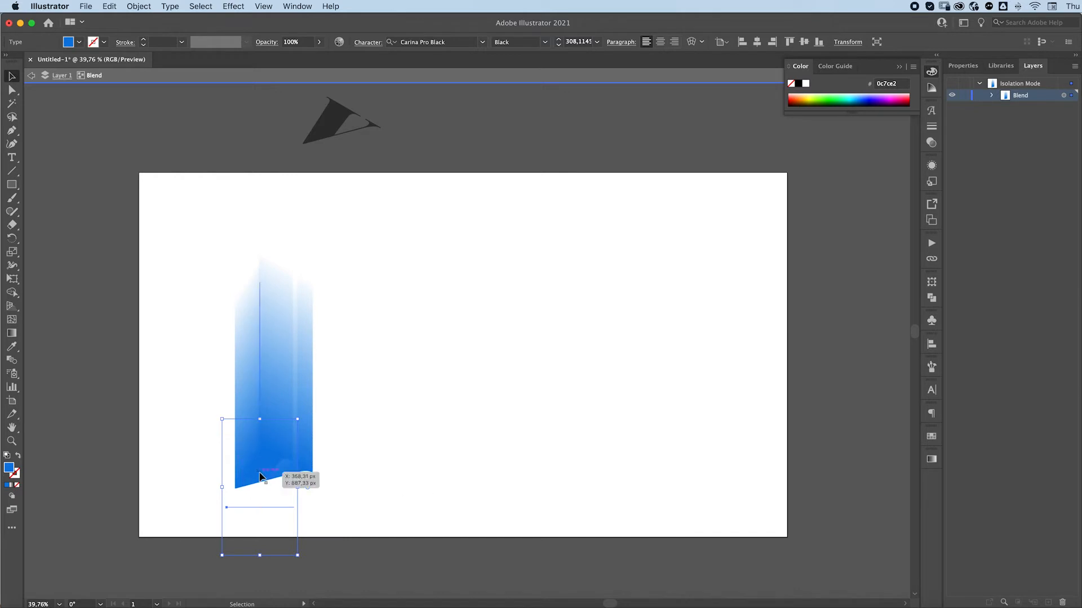
{"action": "right_click", "coordinate": [255, 463]}
{"action": "mouse_move", "coordinate": [307, 564]}
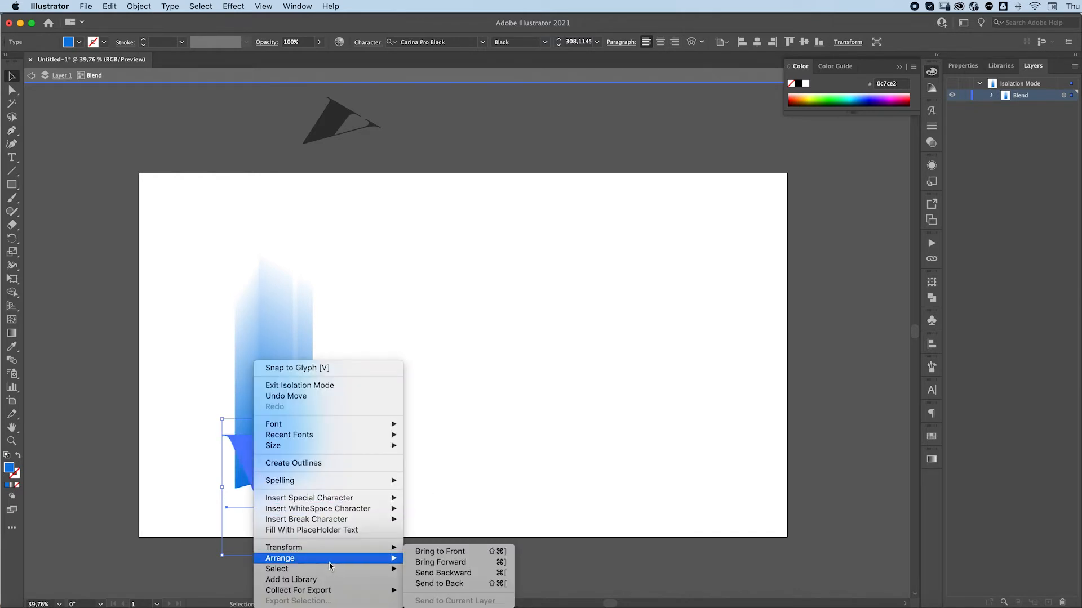
{"action": "left_click", "coordinate": [445, 586]}
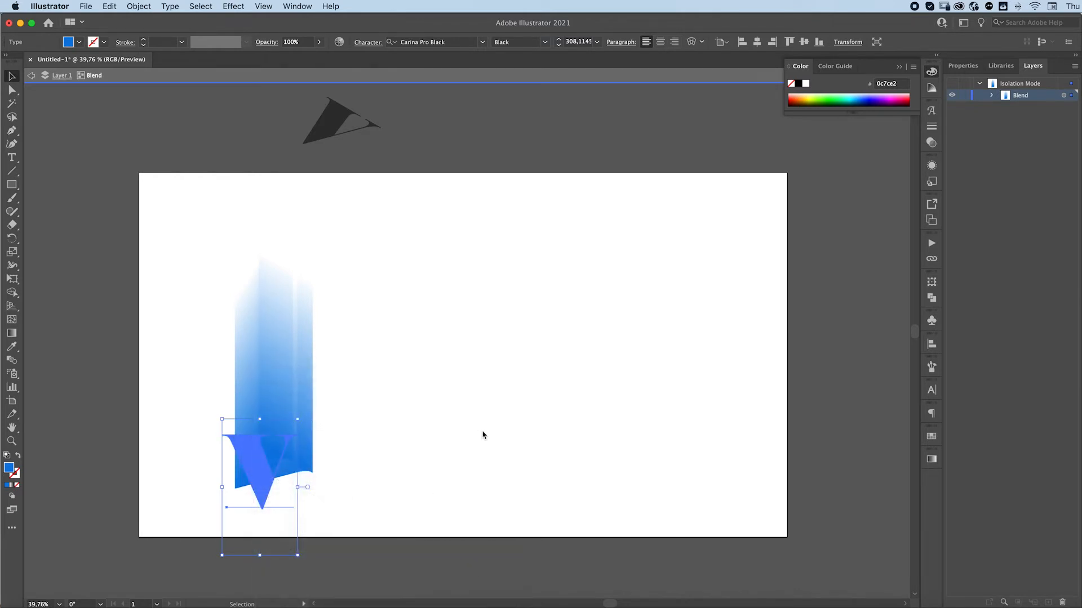
{"action": "left_click", "coordinate": [454, 390]}
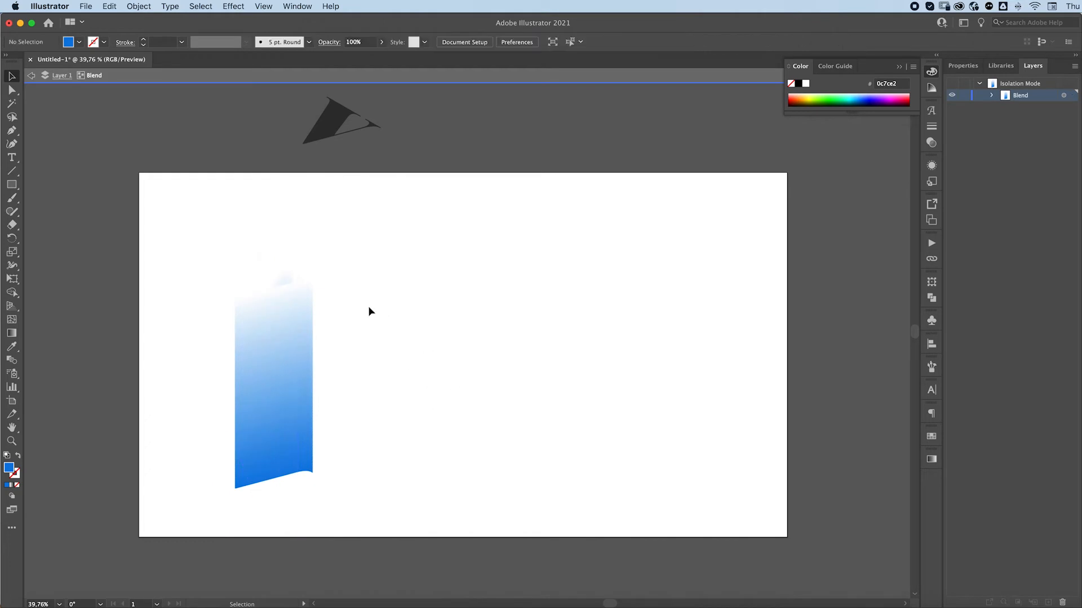
{"action": "left_click", "coordinate": [31, 75]}
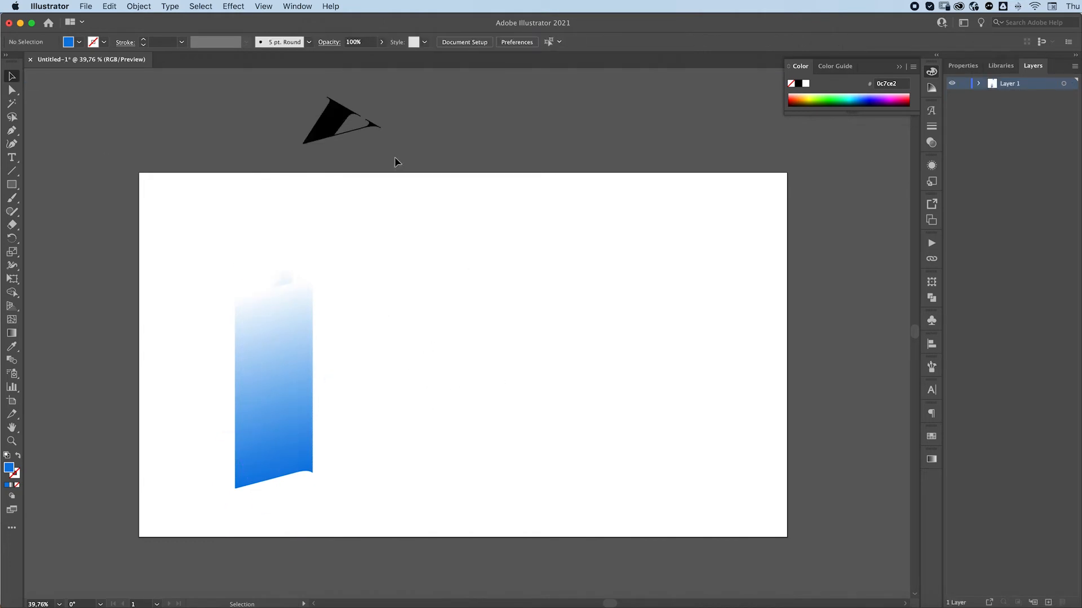
Move the black V down to just above the blend and bring it to the front.
{"action": "left_click_drag", "start_coordinate": [343, 114], "coordinate": [305, 253]}
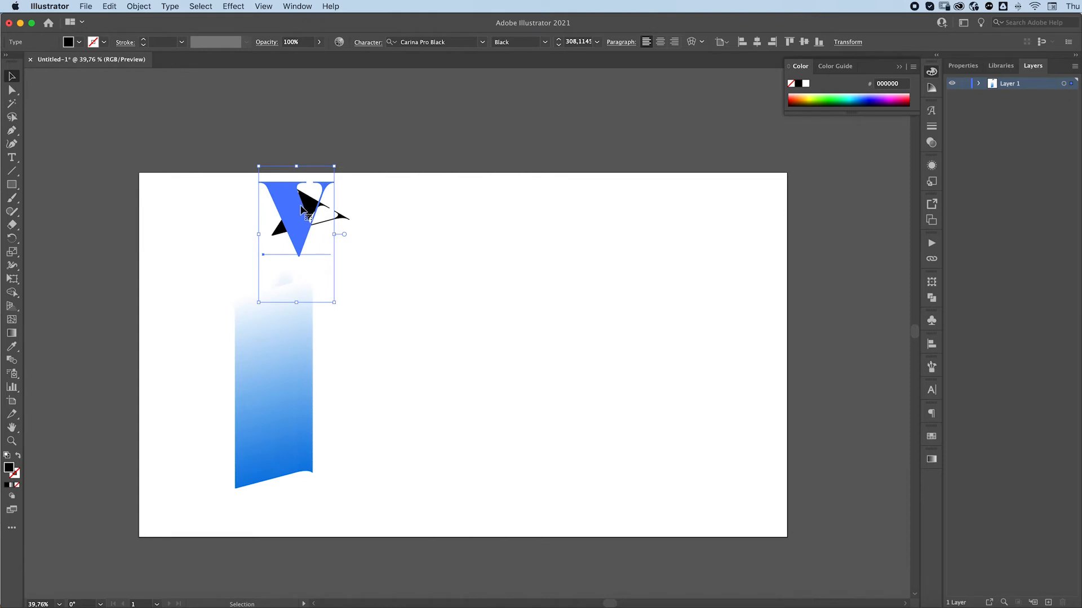
{"action": "right_click", "coordinate": [302, 209]}
{"action": "mouse_move", "coordinate": [389, 401]}
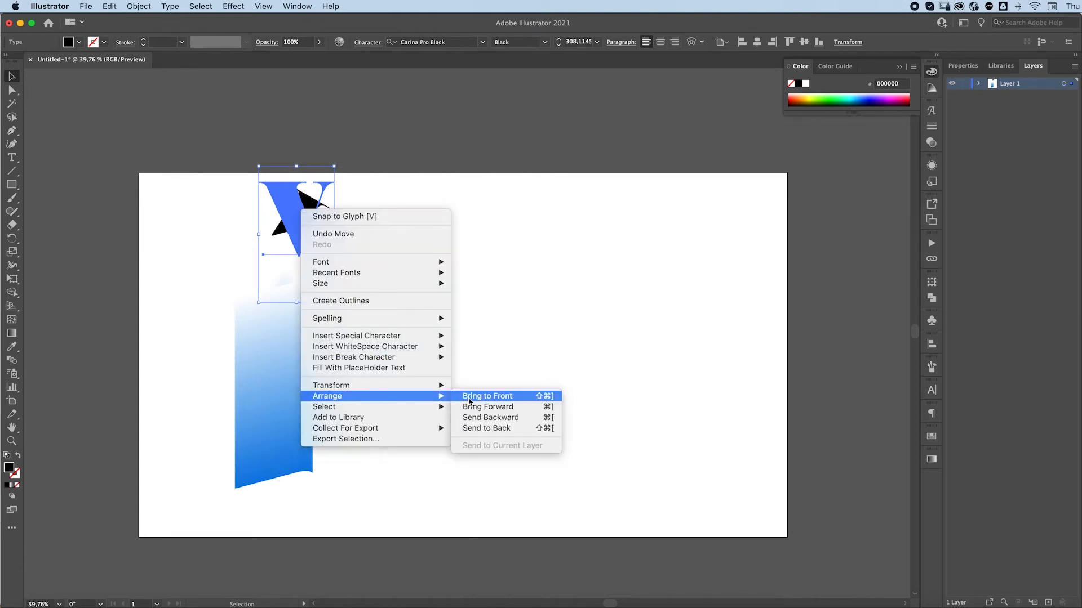
{"action": "left_click", "coordinate": [469, 401]}
Align the black V exactly with the top face of the white-to-blue blend.
{"action": "left_click_drag", "start_coordinate": [324, 229], "coordinate": [526, 236]}
{"action": "left_click", "coordinate": [466, 309]}
{"action": "key", "text": "z"}
{"action": "scroll", "coordinate": [526, 236], "scroll_direction": "down", "scroll_amount": 2}
{"action": "key", "text": "v"}
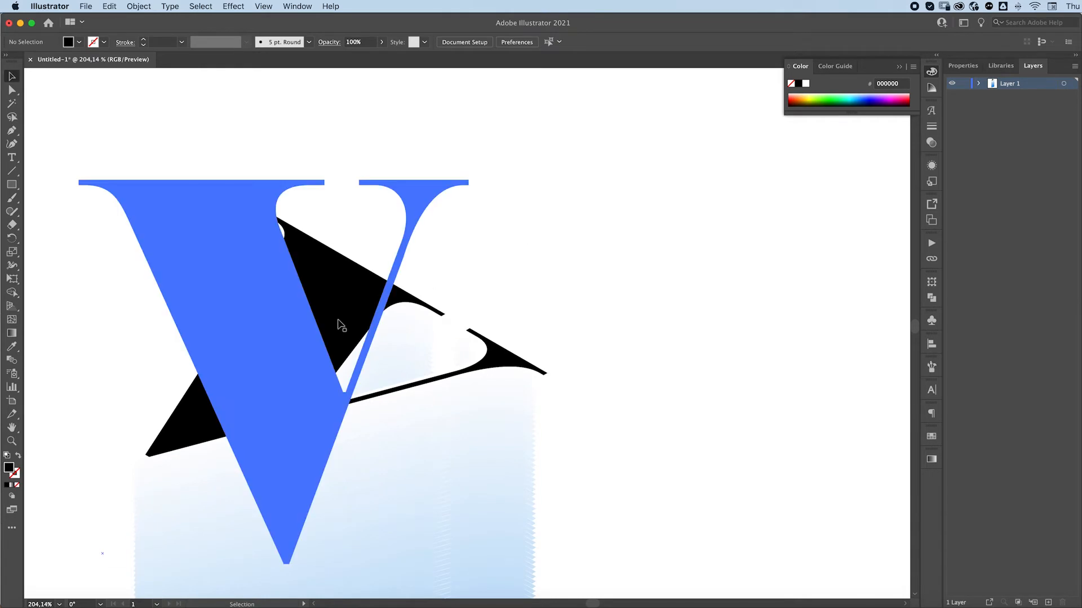
{"action": "mouse_move", "coordinate": [334, 315]}
{"action": "left_mouse_down"}
{"action": "mouse_move", "coordinate": [309, 319]}
{"action": "mouse_move", "coordinate": [330, 316]}
{"action": "left_mouse_up"}
{"action": "left_click", "coordinate": [746, 324]}
Scale the black V and its blend together to about 377 by 1620 px and reposition them near the artboard's left edge.
{"action": "key", "text": "z"}
{"action": "left_click_drag", "start_coordinate": [745, 325], "coordinate": [637, 323]}
{"action": "scroll", "coordinate": [634, 323], "scroll_direction": "right", "scroll_amount": 5}
{"action": "scroll", "coordinate": [634, 322], "scroll_direction": "right", "scroll_amount": 5}
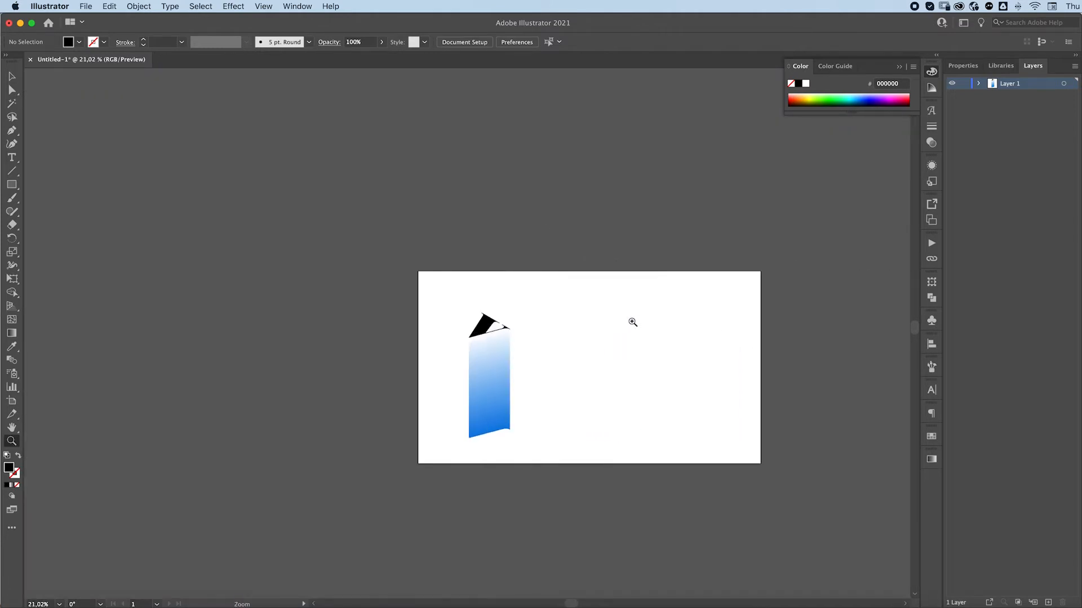
{"action": "left_click_drag", "start_coordinate": [526, 314], "coordinate": [617, 308]}
{"action": "scroll", "coordinate": [617, 308], "scroll_direction": "down", "scroll_amount": 3}
{"action": "scroll", "coordinate": [618, 308], "scroll_direction": "right", "scroll_amount": 1}
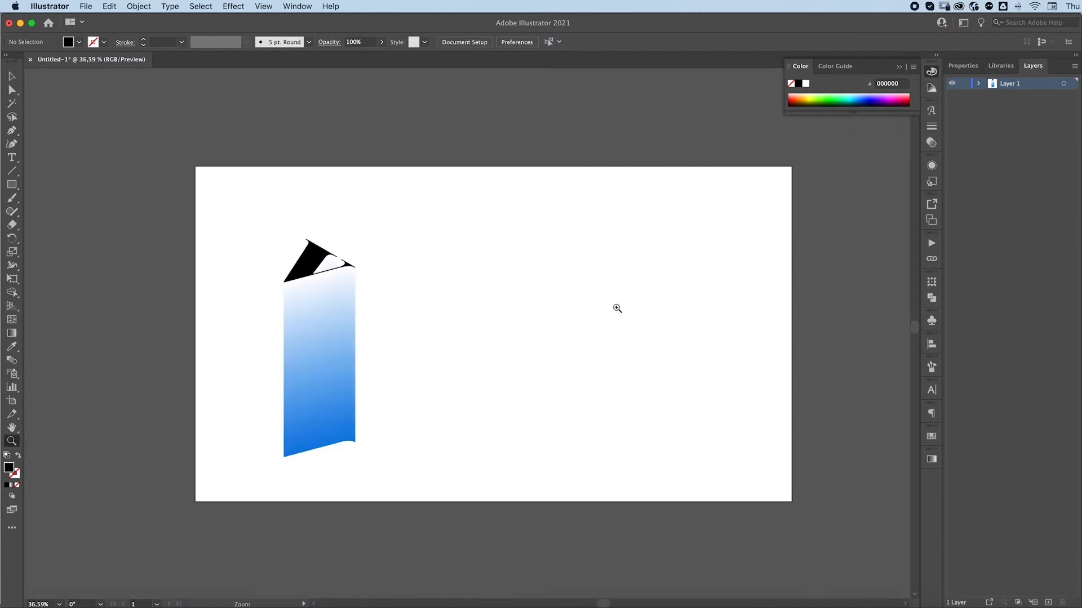
{"action": "key", "text": "v"}
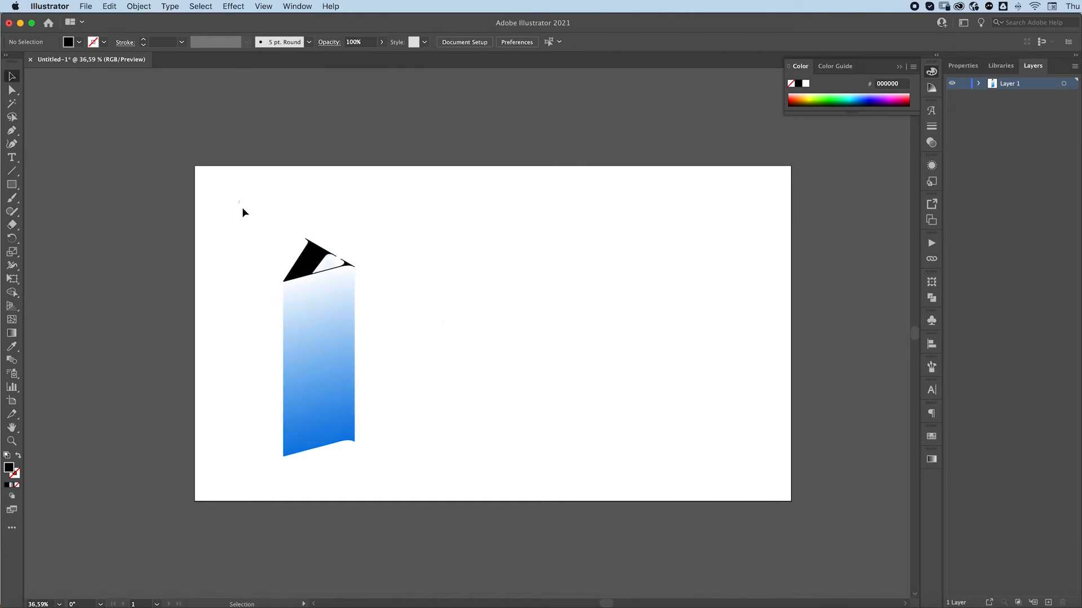
{"action": "left_click_drag", "start_coordinate": [241, 212], "coordinate": [388, 476]}
{"action": "left_click_drag", "start_coordinate": [341, 368], "coordinate": [386, 367]}
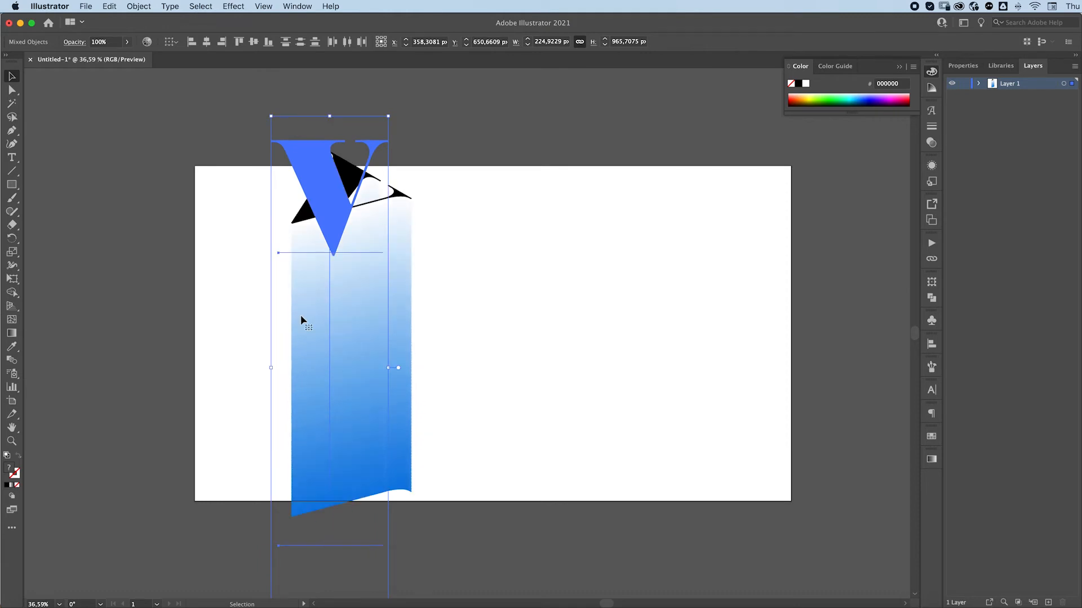
{"action": "left_click_drag", "start_coordinate": [354, 231], "coordinate": [320, 287]}
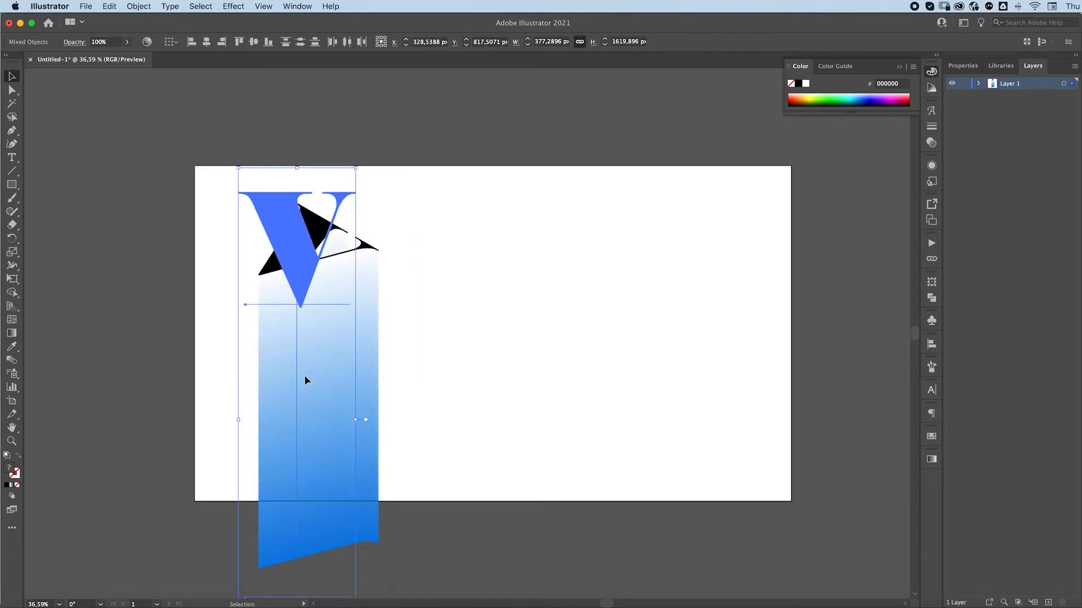
Duplicate the 3D V about 631 px to the right and move the copy's black V off its blend.
{"action": "left_click_drag", "start_coordinate": [305, 380], "coordinate": [501, 386]}
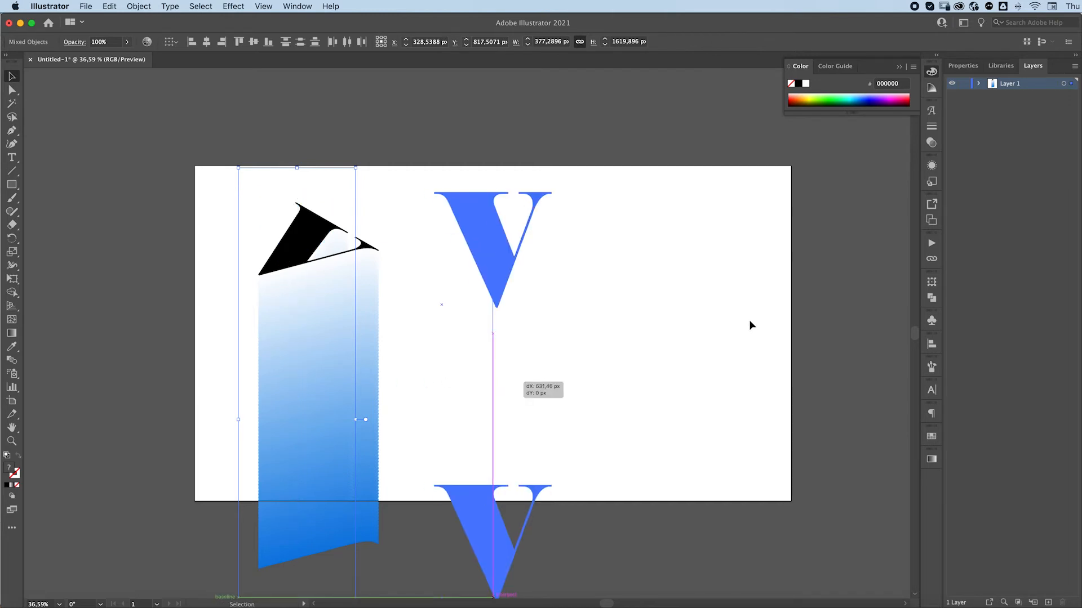
{"action": "left_click", "coordinate": [714, 327]}
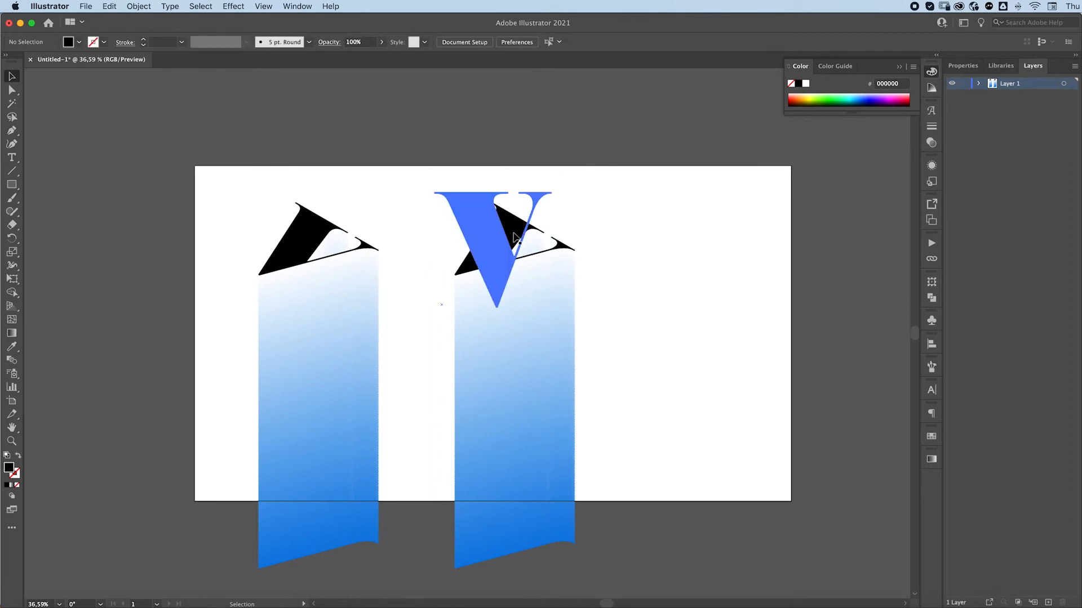
{"action": "left_click_drag", "start_coordinate": [511, 241], "coordinate": [686, 213]}
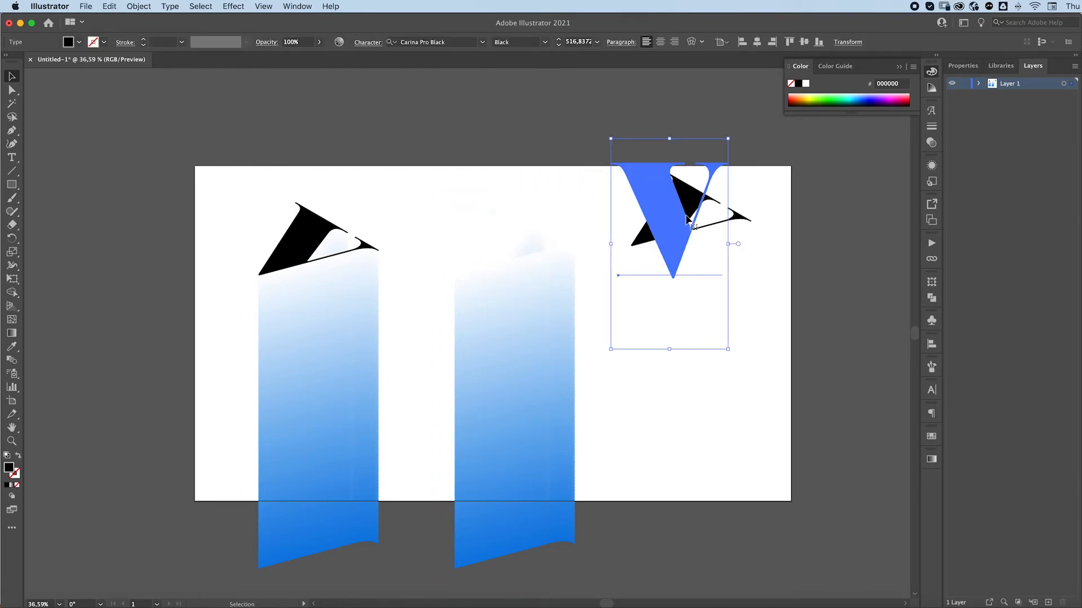
Replace the text of the copied black V with a lowercase i.
{"action": "double_click", "coordinate": [681, 216]}
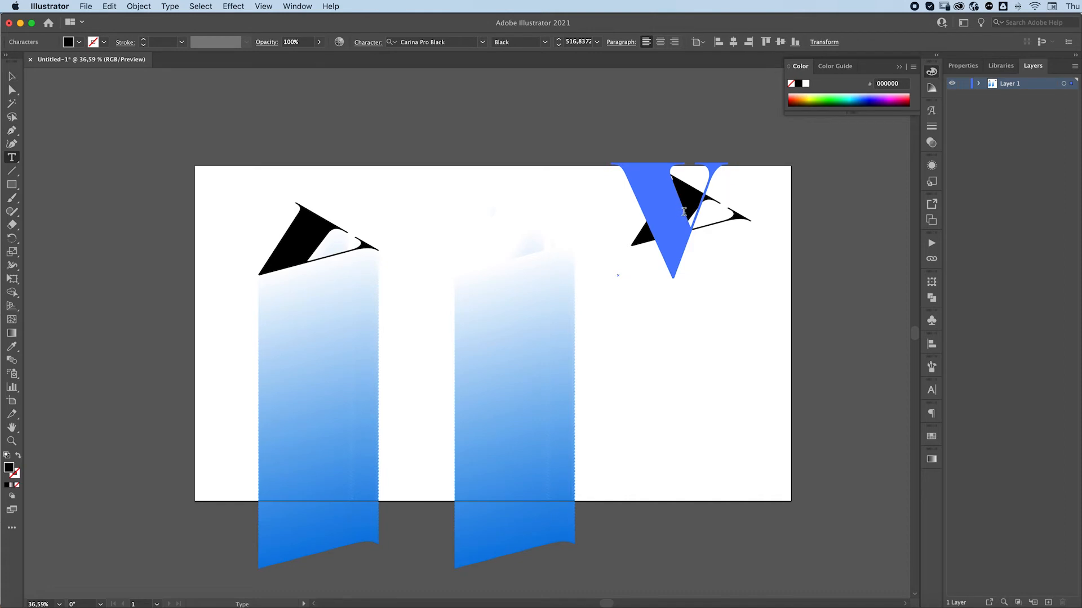
{"action": "double_click", "coordinate": [684, 212]}
{"action": "type", "text": "i"}
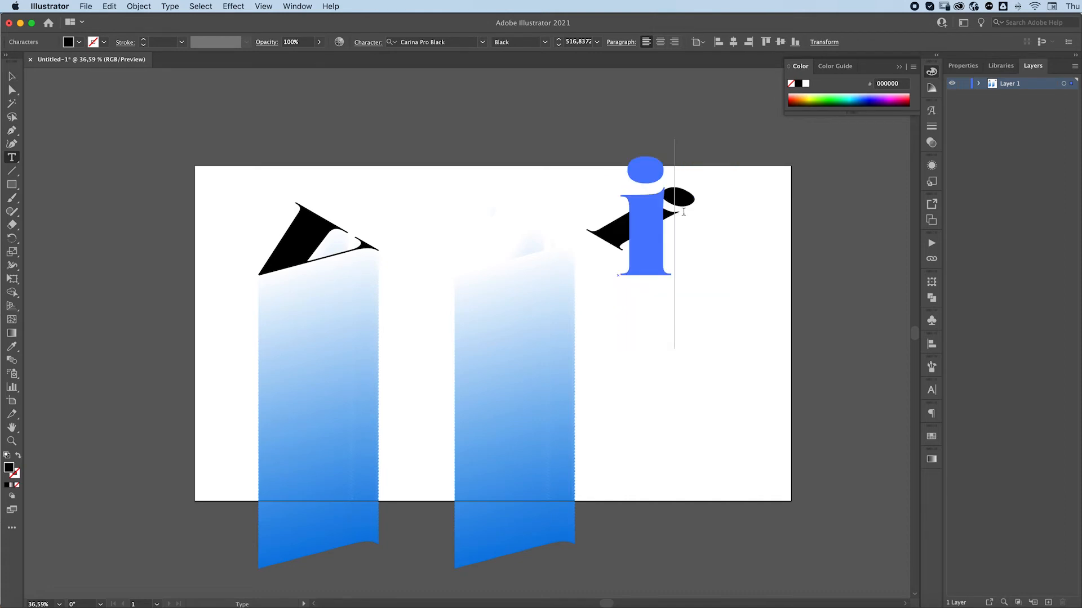
{"action": "key", "text": "Escape"}
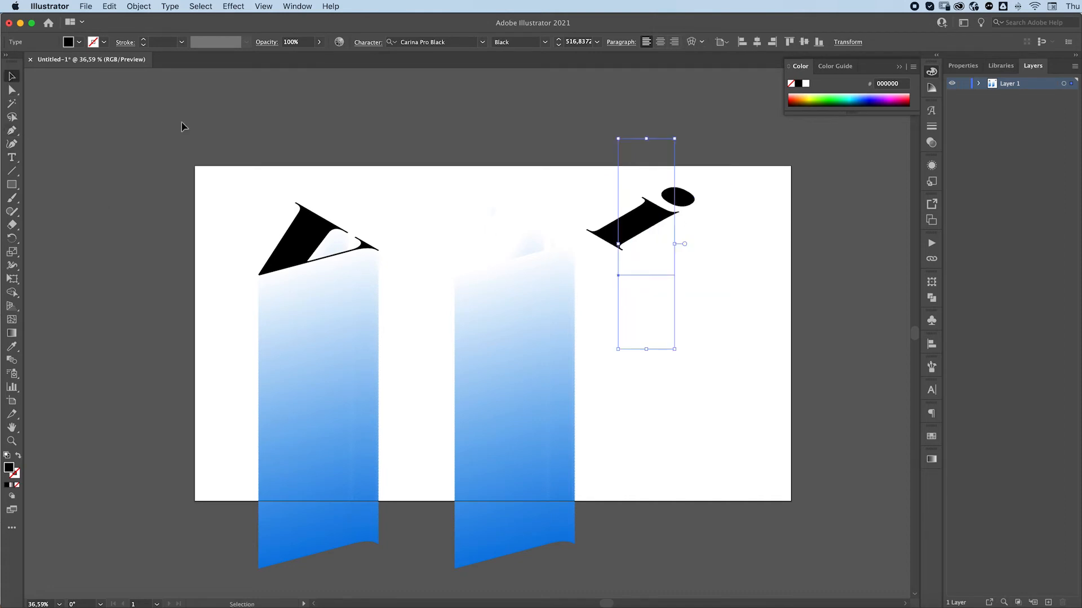
Change the white V at the top of the copied blend to a lowercase i.
{"action": "double_click", "coordinate": [500, 262]}
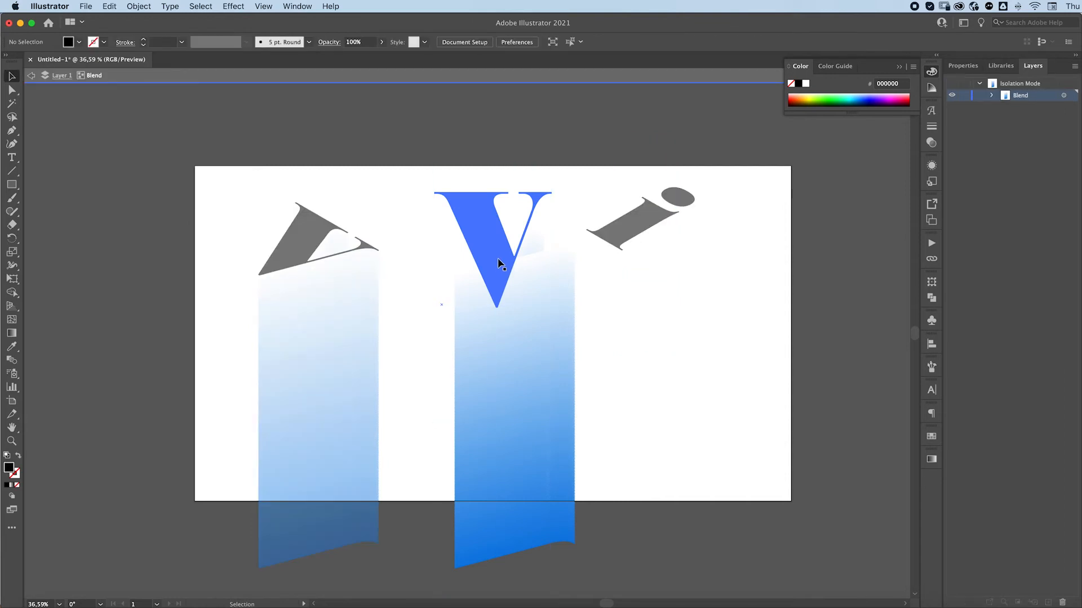
{"action": "double_click", "coordinate": [500, 263]}
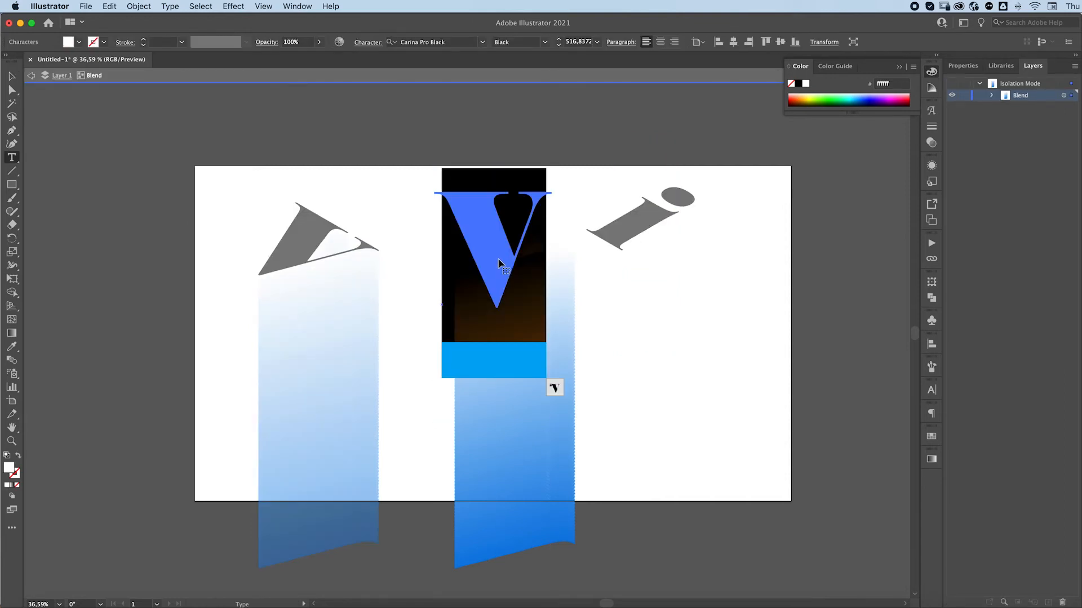
{"action": "left_click", "coordinate": [496, 324]}
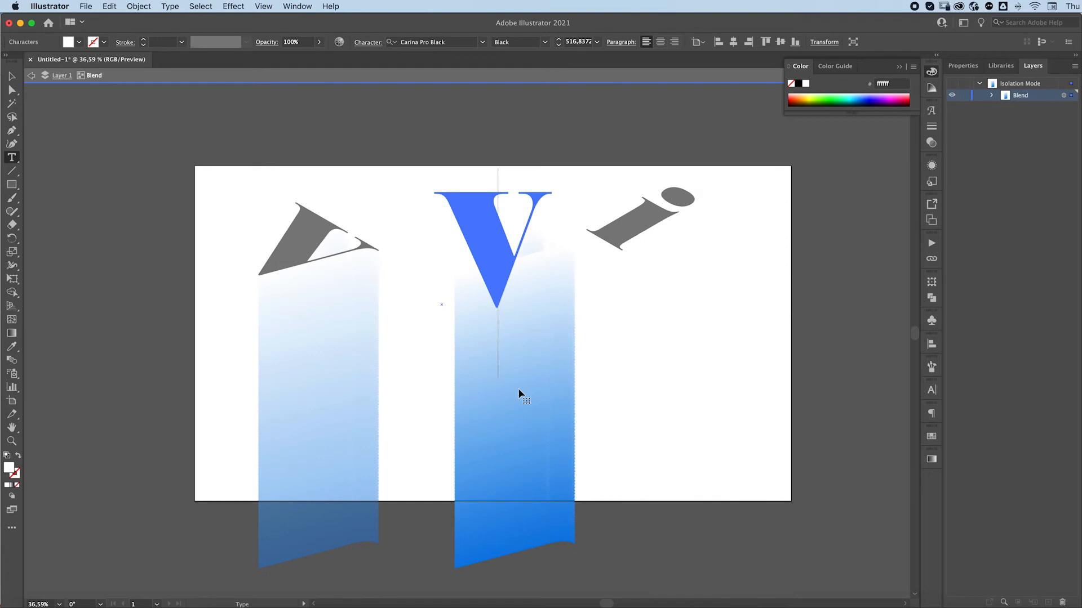
{"action": "type", "text": "i"}
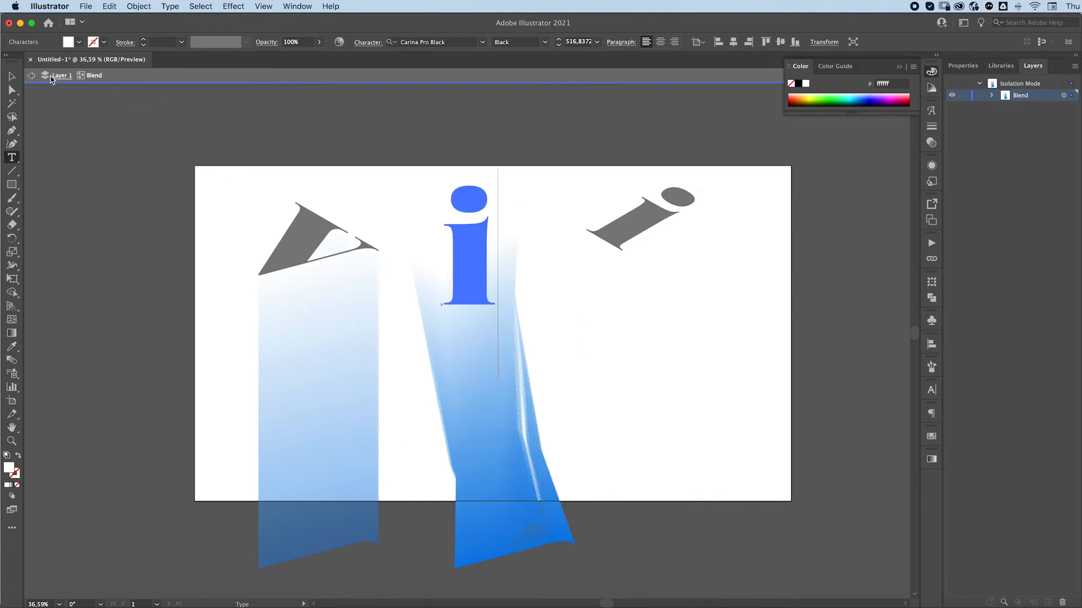
{"action": "left_click", "coordinate": [31, 76]}
Change the blue V at the bottom of the copied blend to a lowercase i and exit isolation mode.
{"action": "double_click", "coordinate": [503, 525]}
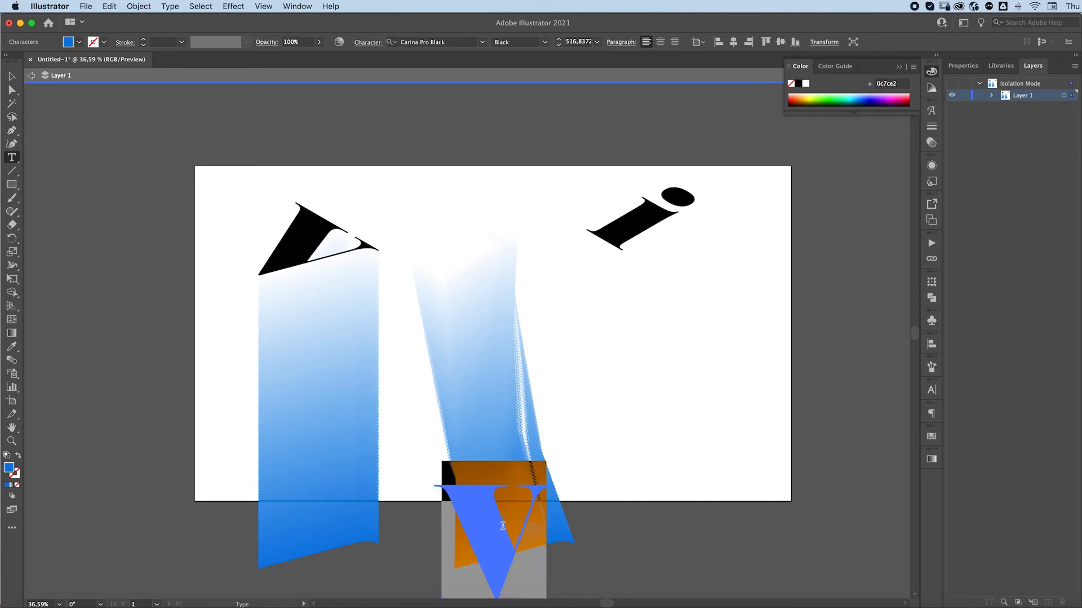
{"action": "left_click", "coordinate": [503, 525]}
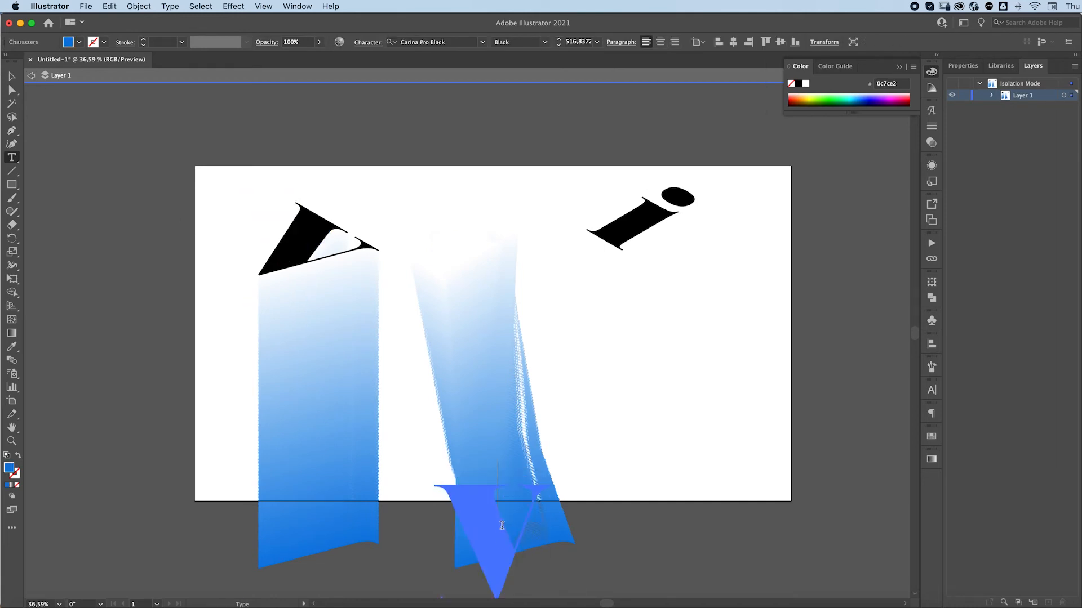
{"action": "key", "text": "BackSpace"}
{"action": "type", "text": "i"}
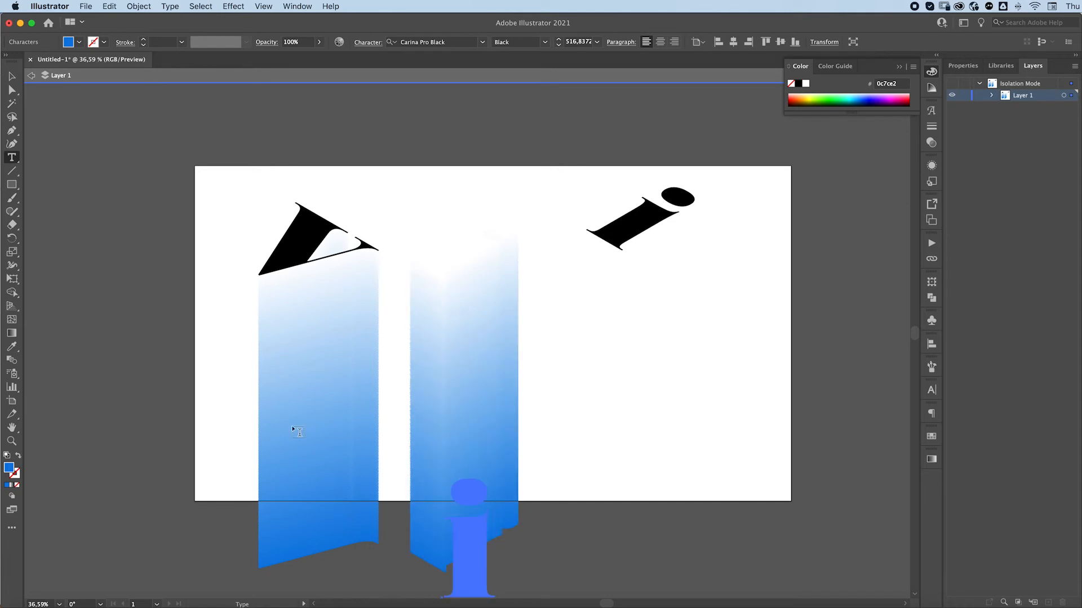
{"action": "left_click", "coordinate": [17, 75]}
{"action": "left_click", "coordinate": [31, 75]}
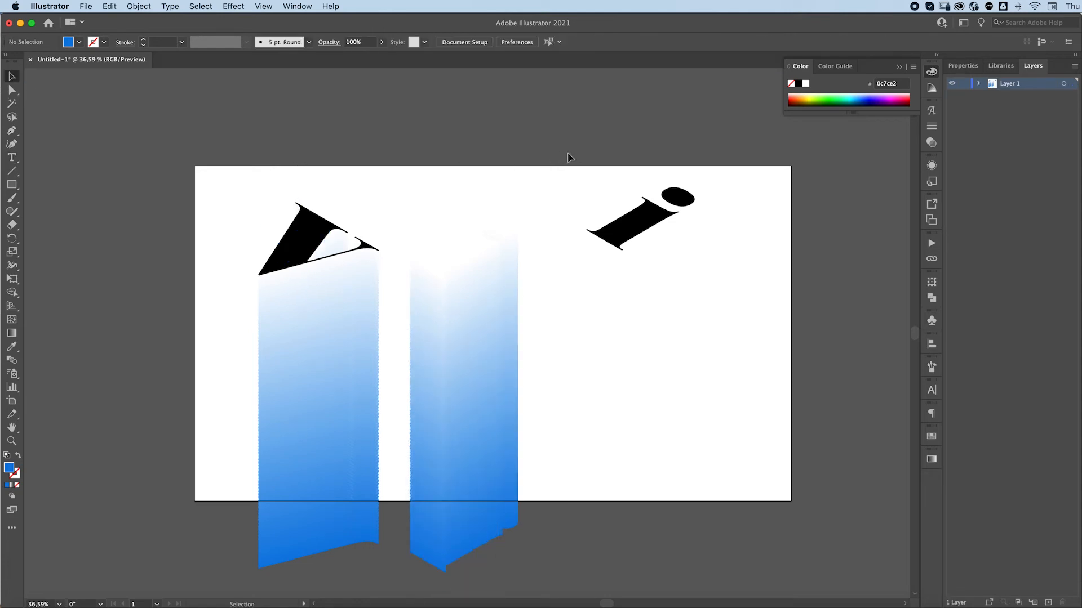
Place the black i on top of its blend and shift the whole letter down and left, overlapping the V's extrusion.
{"action": "left_click_drag", "start_coordinate": [636, 215], "coordinate": [470, 250]}
{"action": "left_click", "coordinate": [694, 256]}
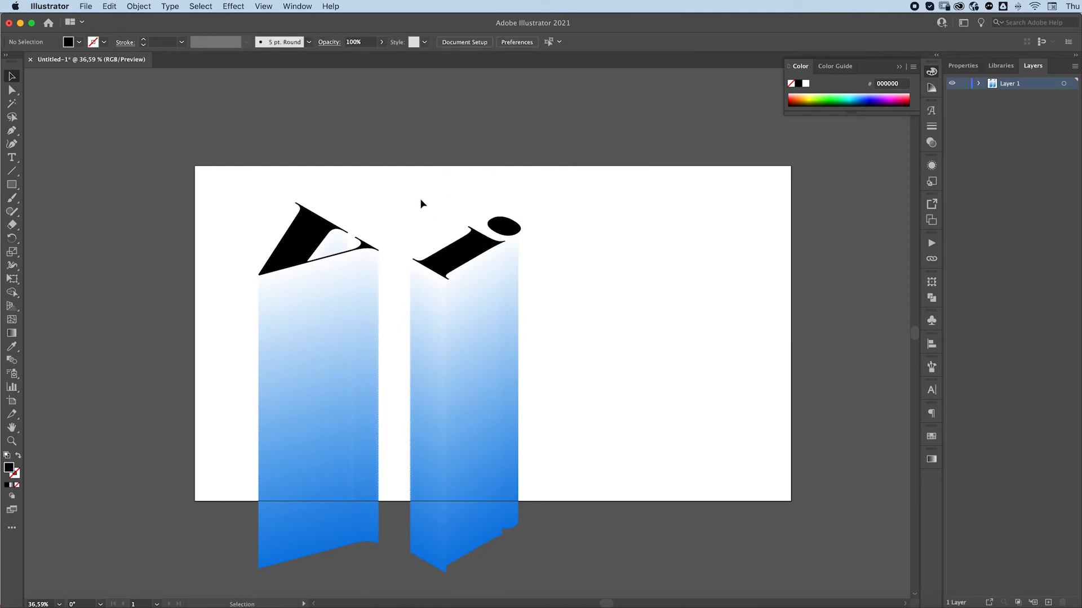
{"action": "left_click_drag", "start_coordinate": [471, 286], "coordinate": [437, 329]}
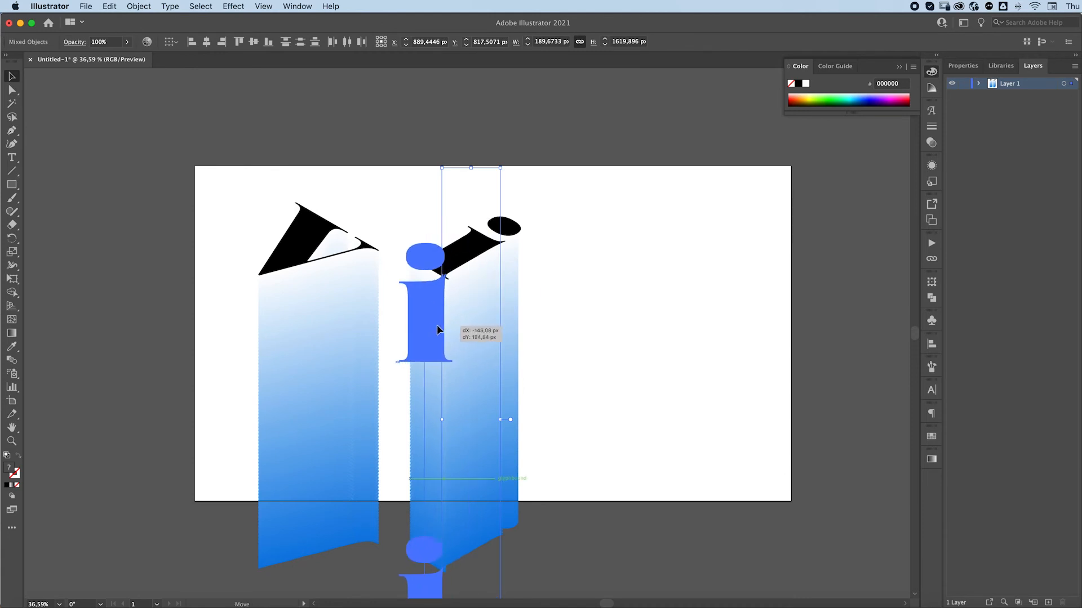
{"action": "left_click", "coordinate": [626, 347]}
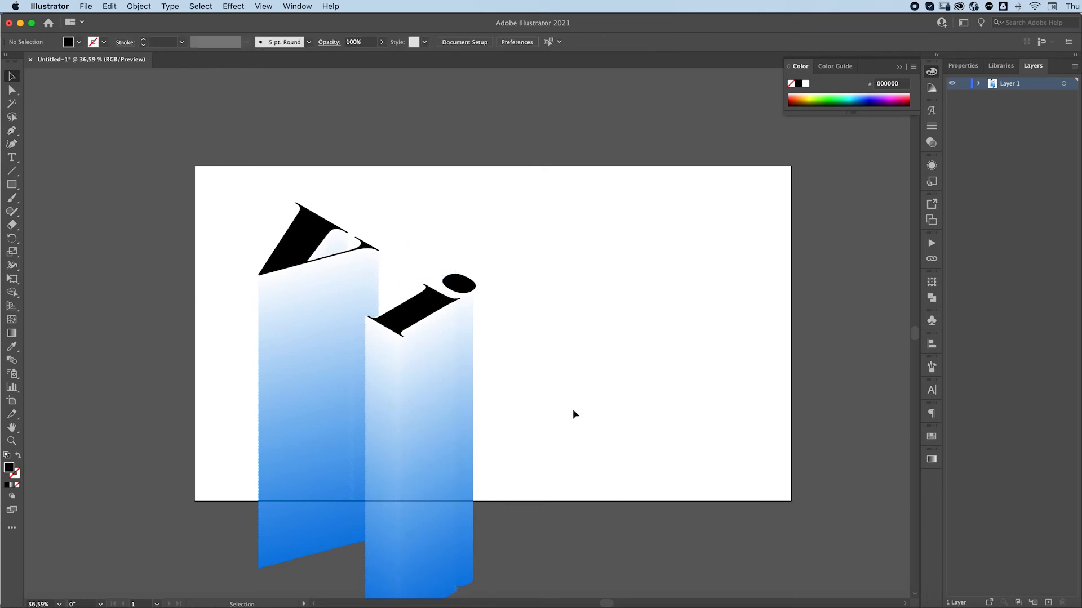
Move the black i off its blend to the empty upper-right area of the artboard.
{"action": "double_click", "coordinate": [428, 351]}
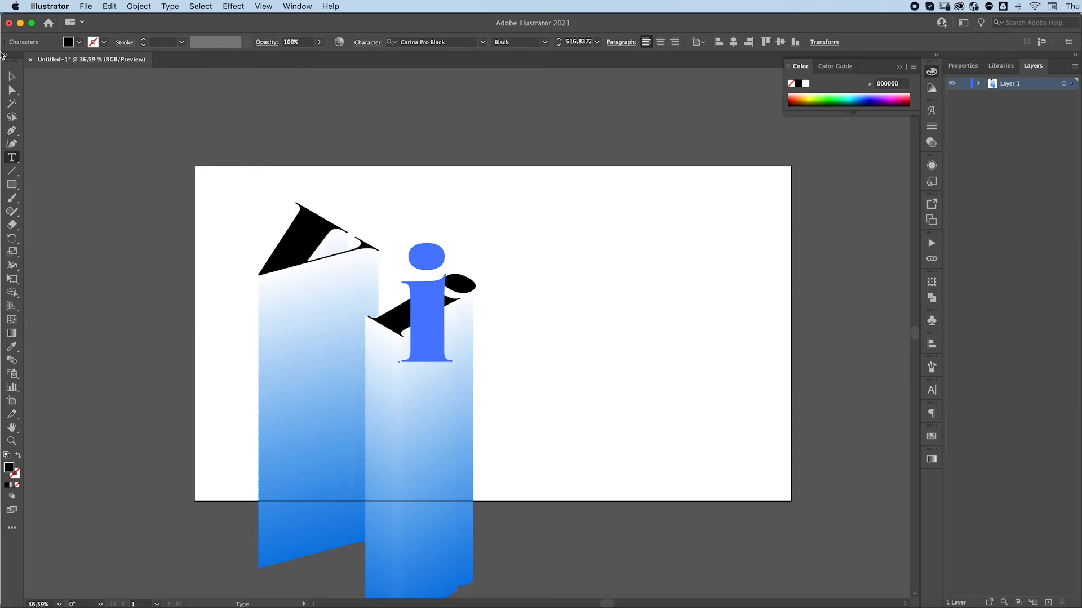
{"action": "key", "text": "Escape"}
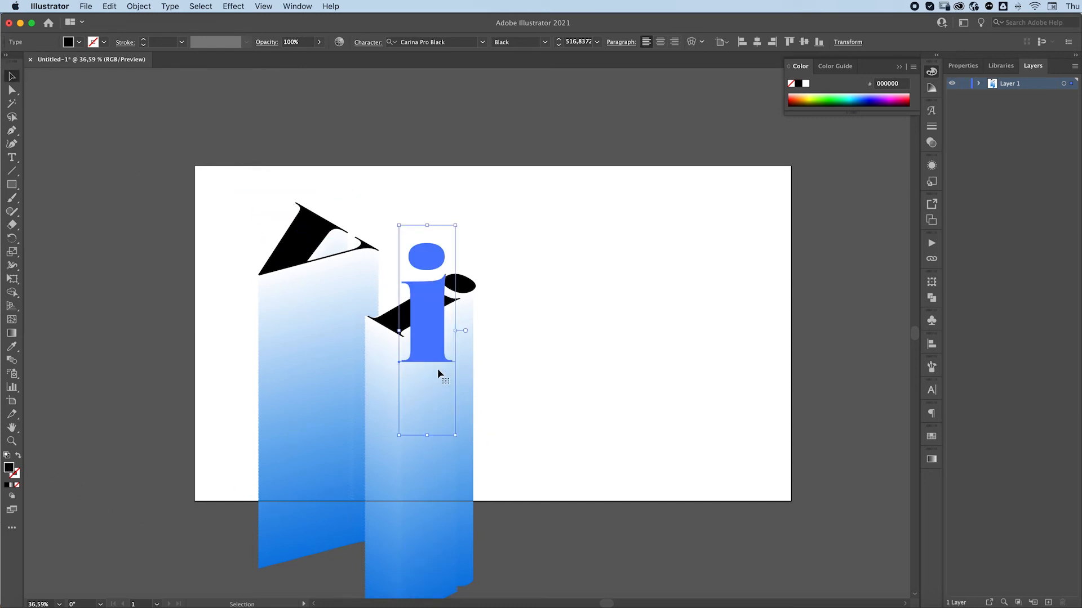
{"action": "left_click_drag", "start_coordinate": [412, 306], "coordinate": [645, 194]}
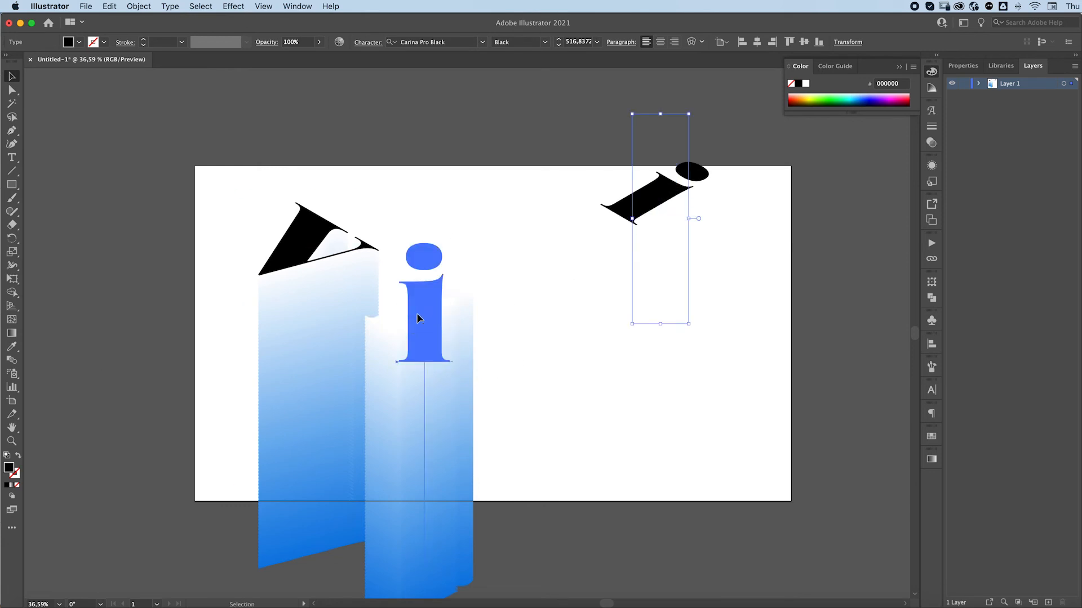
Set the fill of the white i at the top of the blend to red ce0000.
{"action": "double_click", "coordinate": [417, 319]}
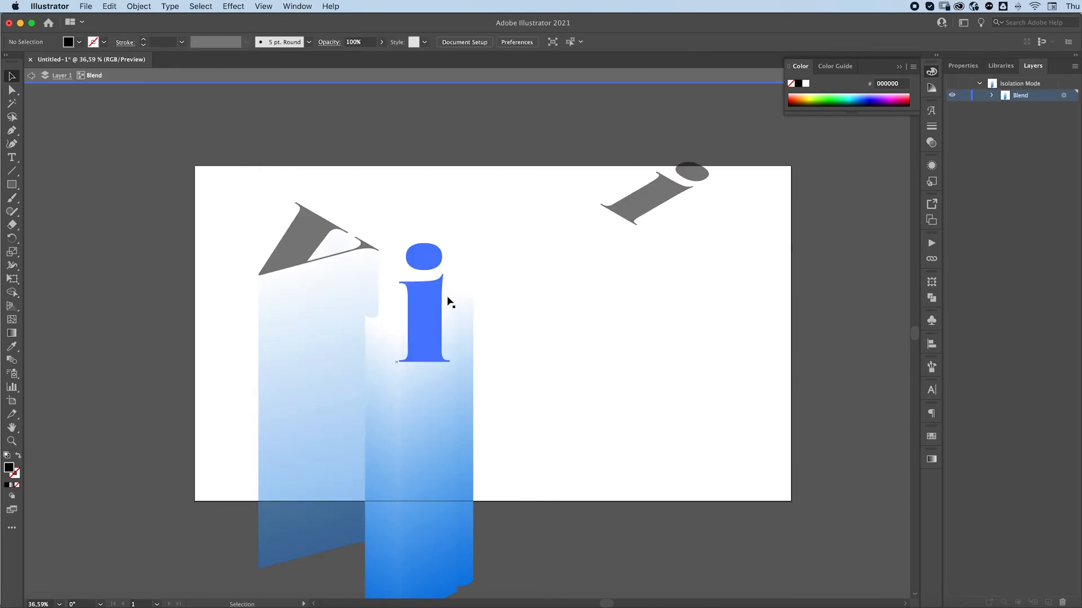
{"action": "left_click", "coordinate": [428, 303]}
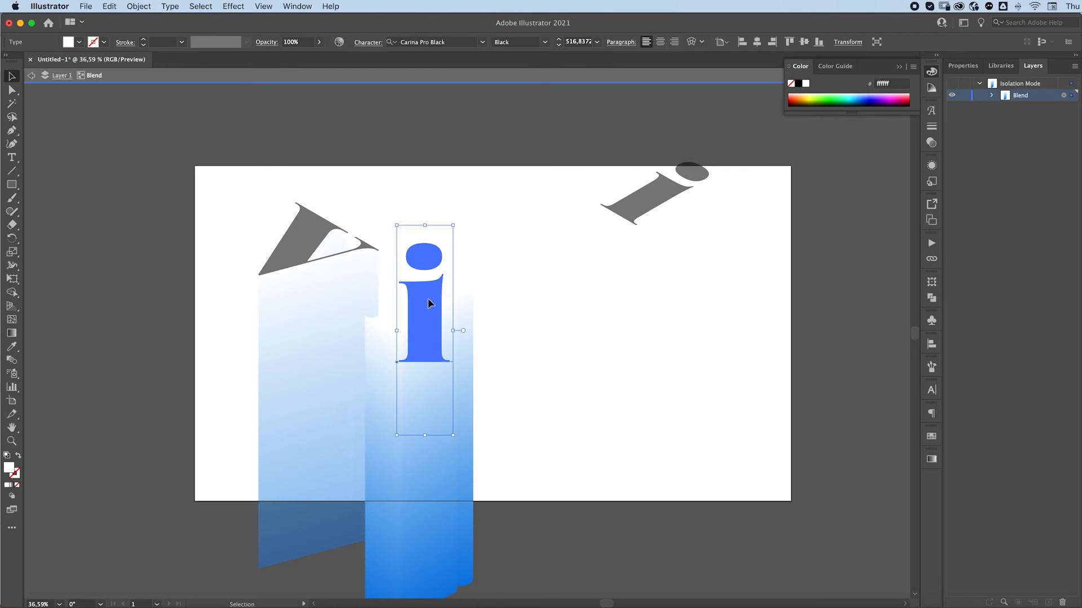
{"action": "double_click", "coordinate": [9, 468]}
{"action": "left_click", "coordinate": [571, 330]}
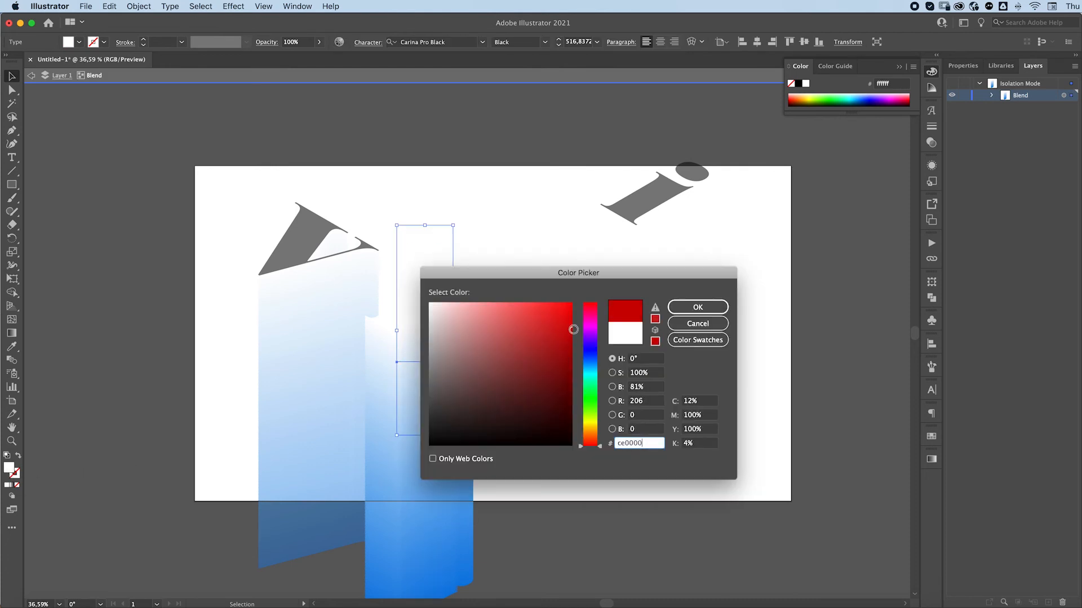
{"action": "left_click", "coordinate": [703, 307]}
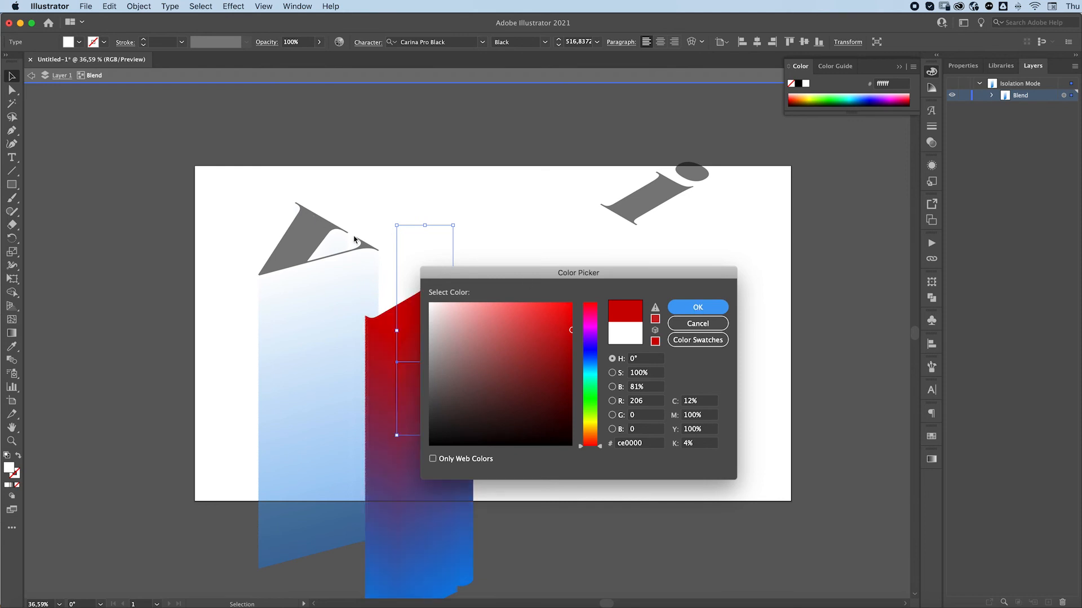
{"action": "key", "text": "Return"}
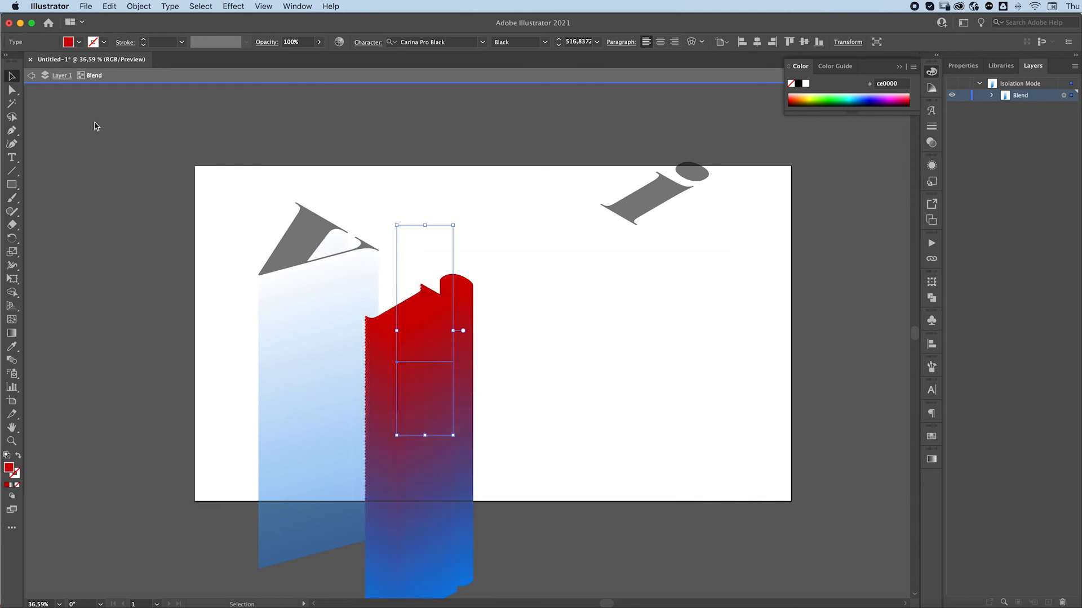
Exit isolation mode and place the black i back on the top face of the red-to-blue blend.
{"action": "left_click", "coordinate": [31, 77]}
{"action": "left_click_drag", "start_coordinate": [662, 202], "coordinate": [422, 309]}
{"action": "left_click", "coordinate": [614, 266]}
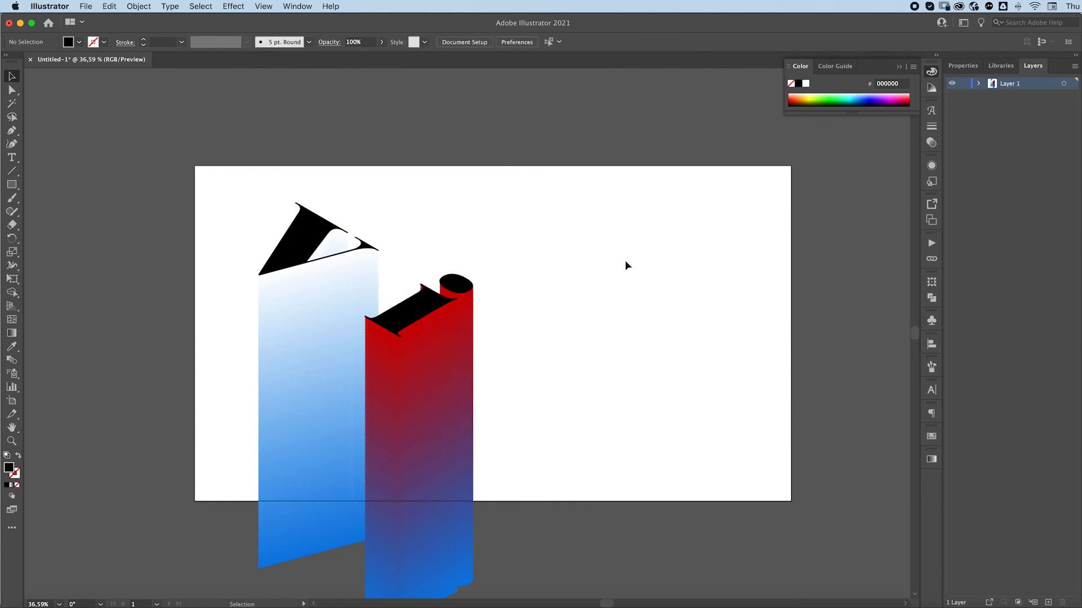